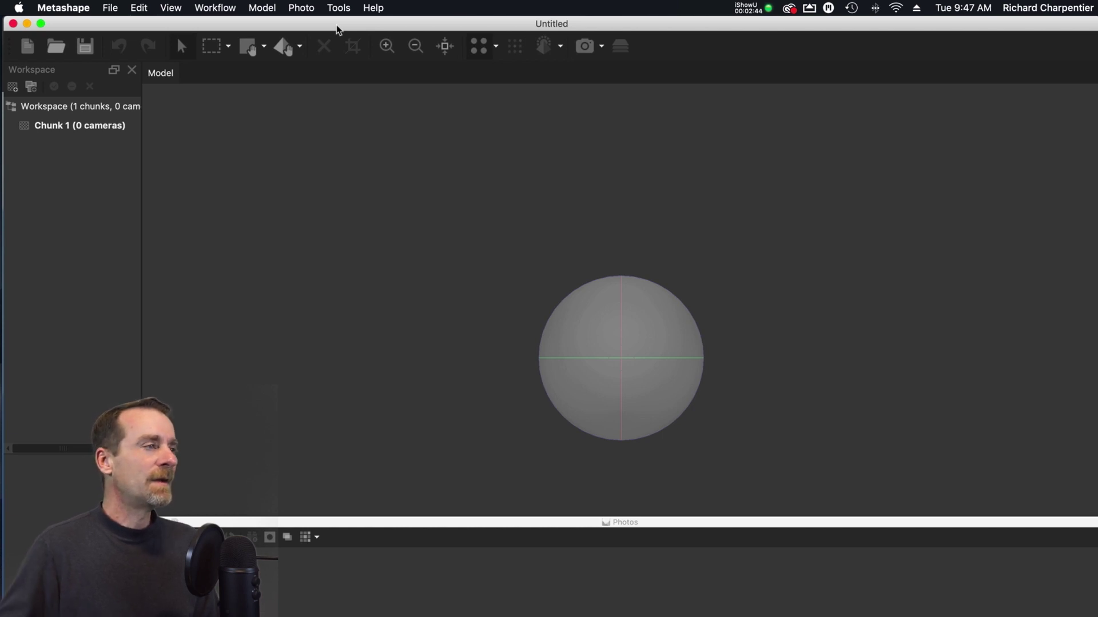
# Open the recent project SundanceFullMapTest.psx and bring its aerial model into view
pyautogui.click(108, 9)
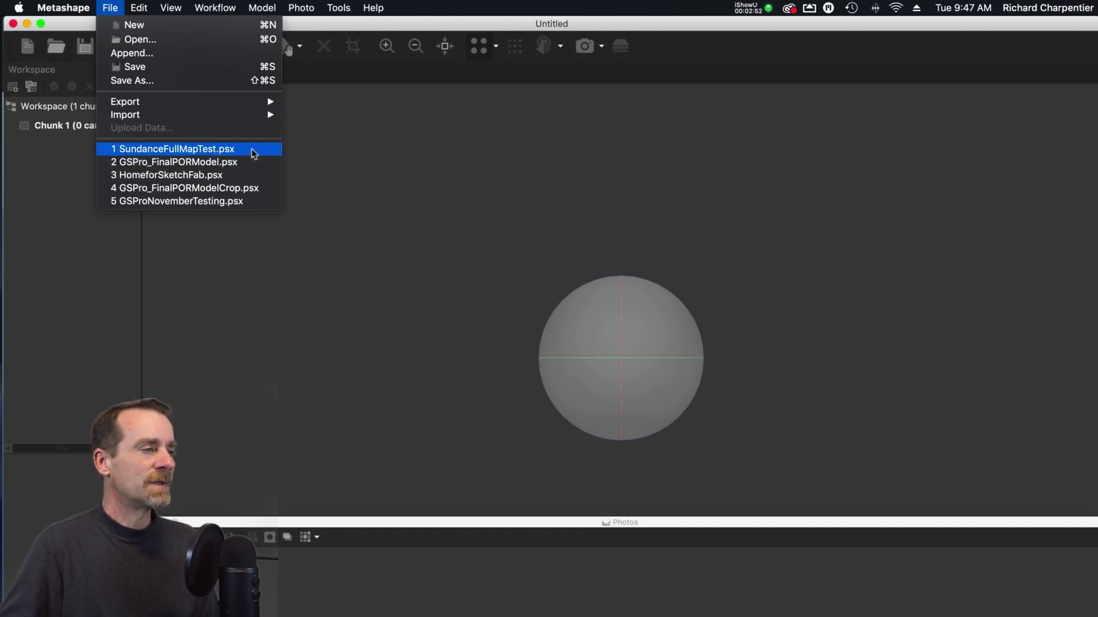
pyautogui.click(156, 149)
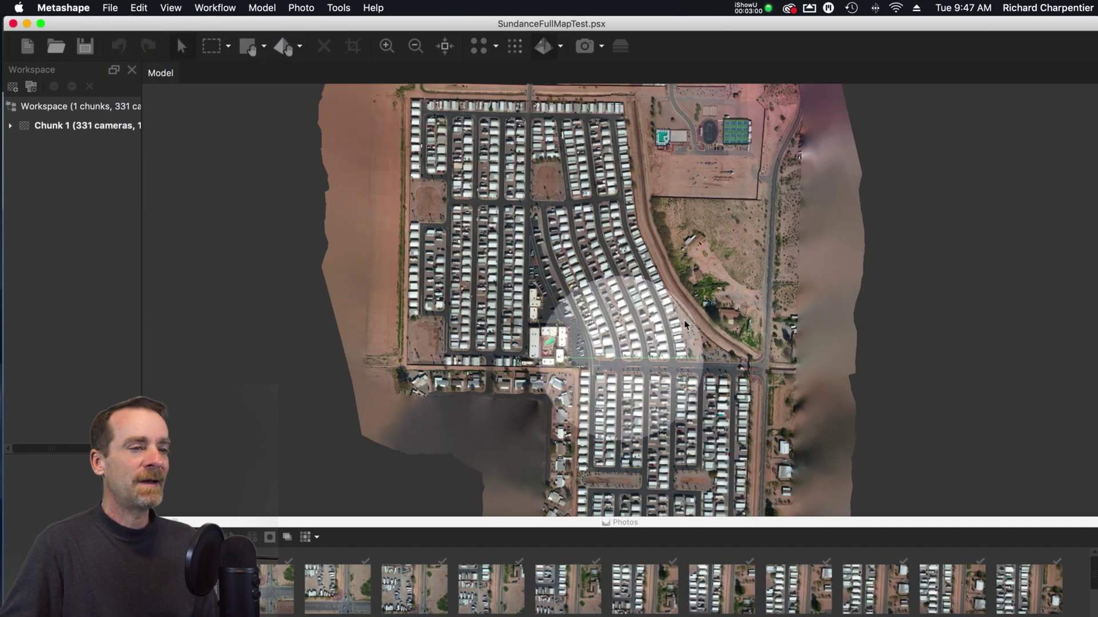
pyautogui.moveTo(865, 399); pyautogui.dragTo(806, 381, button='right')
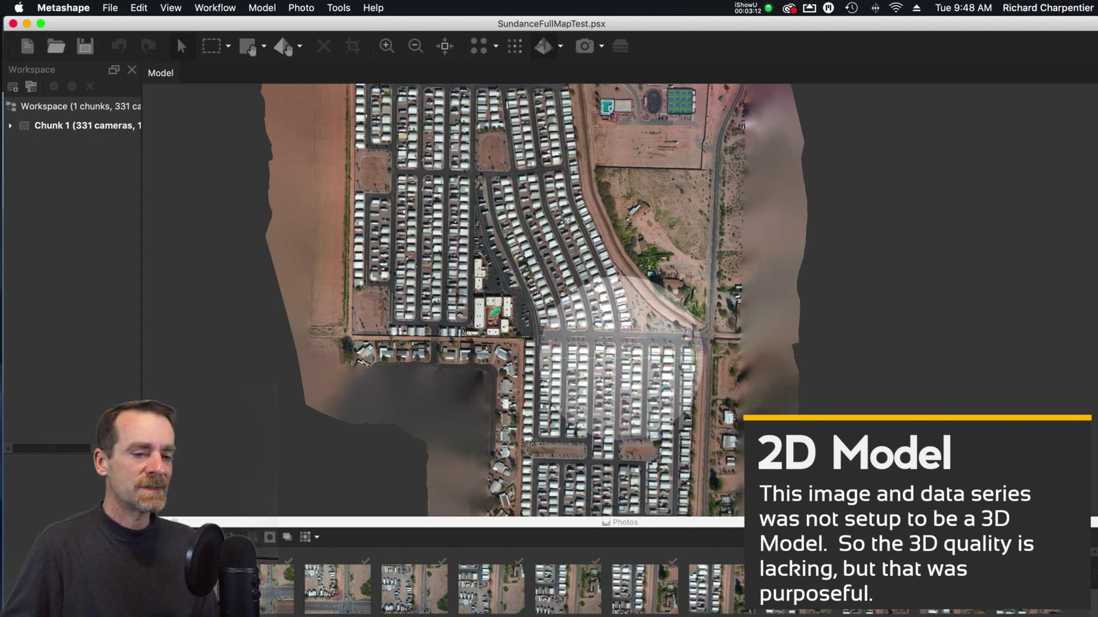
# Browse through the project's source drone photos and return to the first ones
pyautogui.scroll(-2, 491, 577)
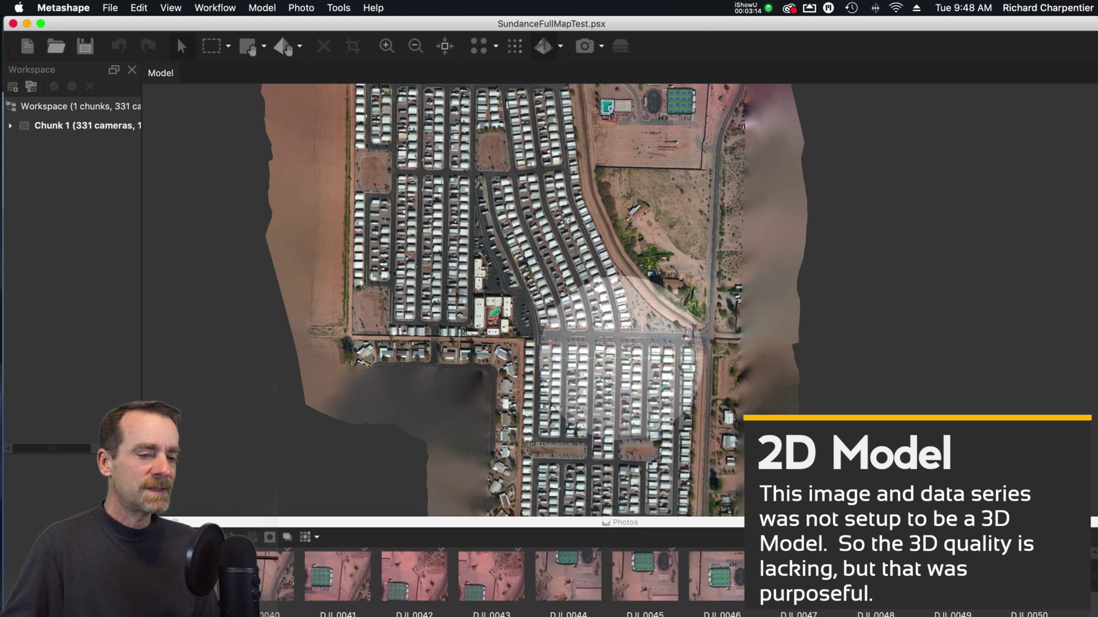
pyautogui.scroll(-7, 492, 577)
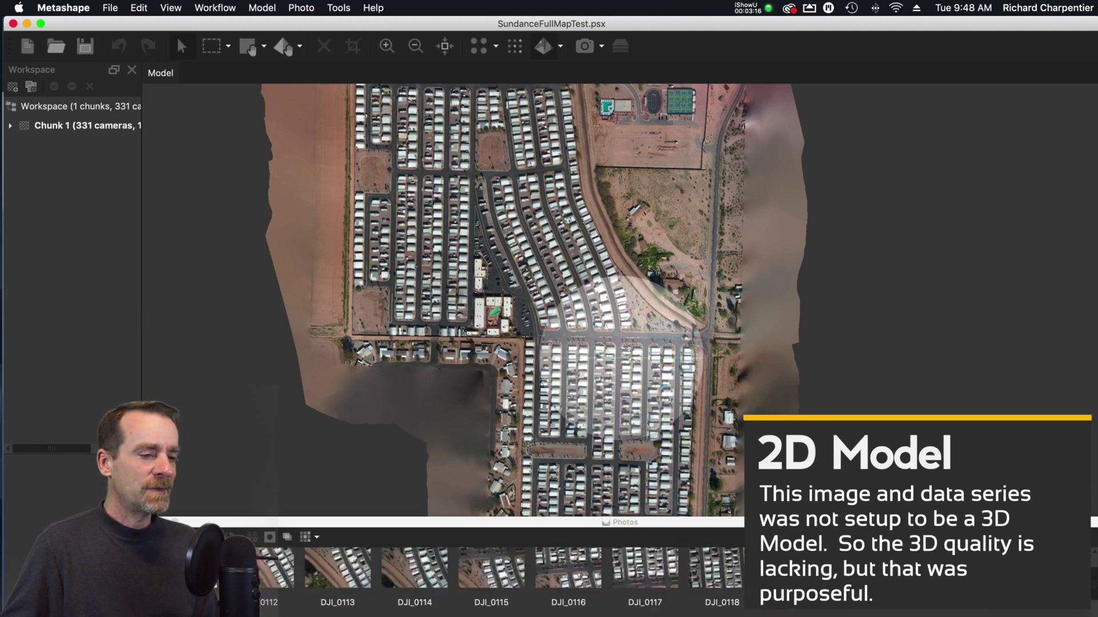
pyautogui.scroll(12, 492, 577)
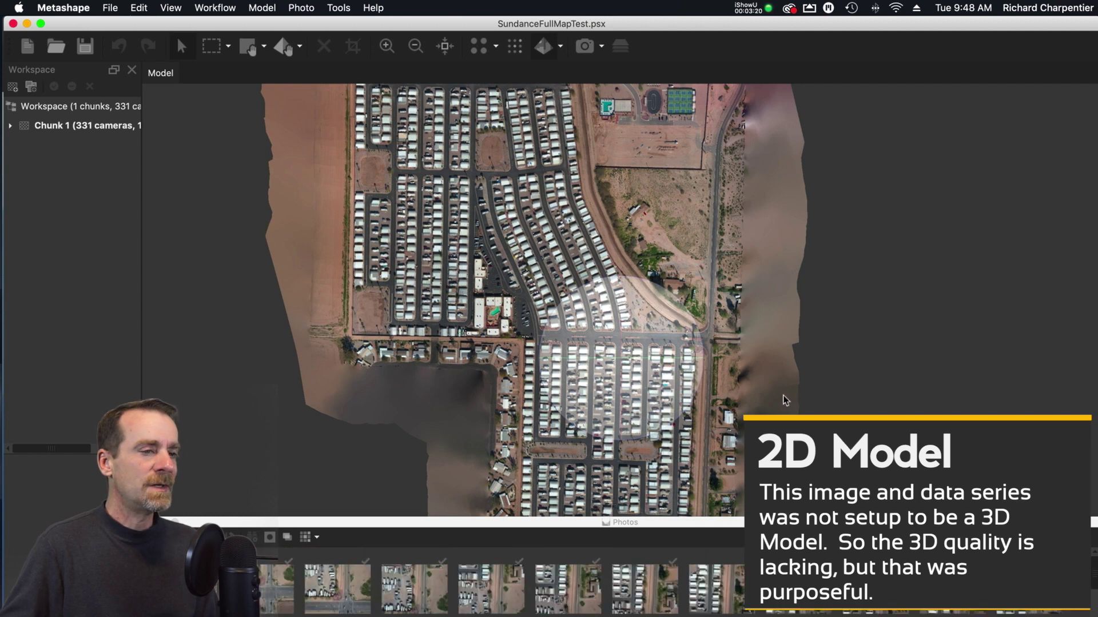
pyautogui.moveTo(765, 397); pyautogui.dragTo(743, 390, button='right')
# Examine the clubhouse and pool area of the model up close, including its surrounding streets
pyautogui.moveTo(761, 307); pyautogui.dragTo(859, 318, button='right')
pyautogui.scroll(2, 645, 353)
pyautogui.scroll(5, 645, 353)
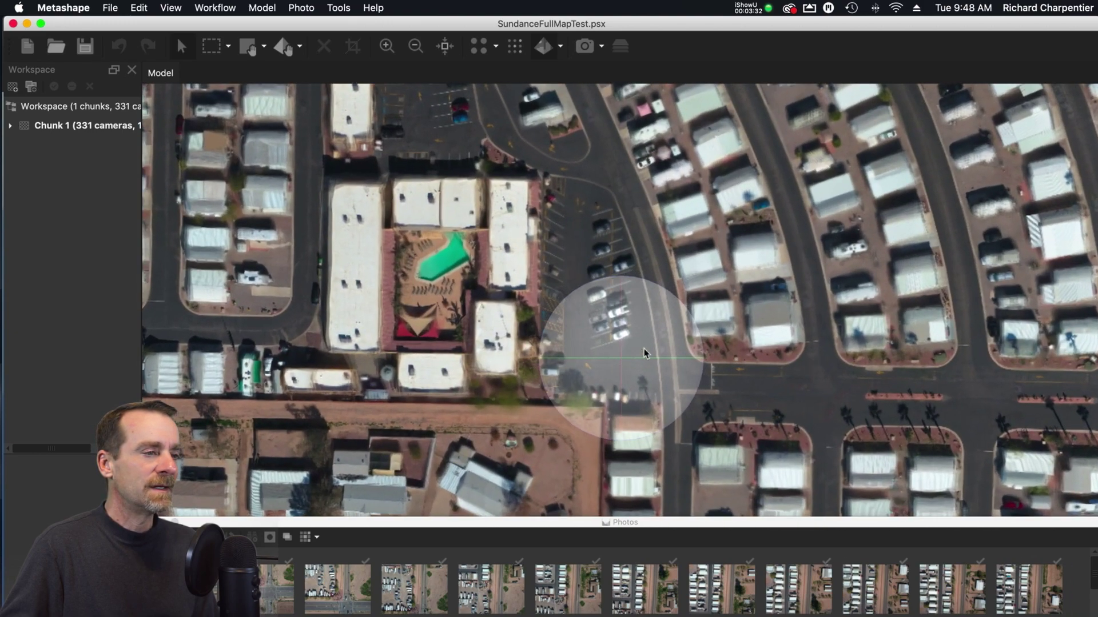
pyautogui.moveTo(644, 353); pyautogui.dragTo(639, 225)
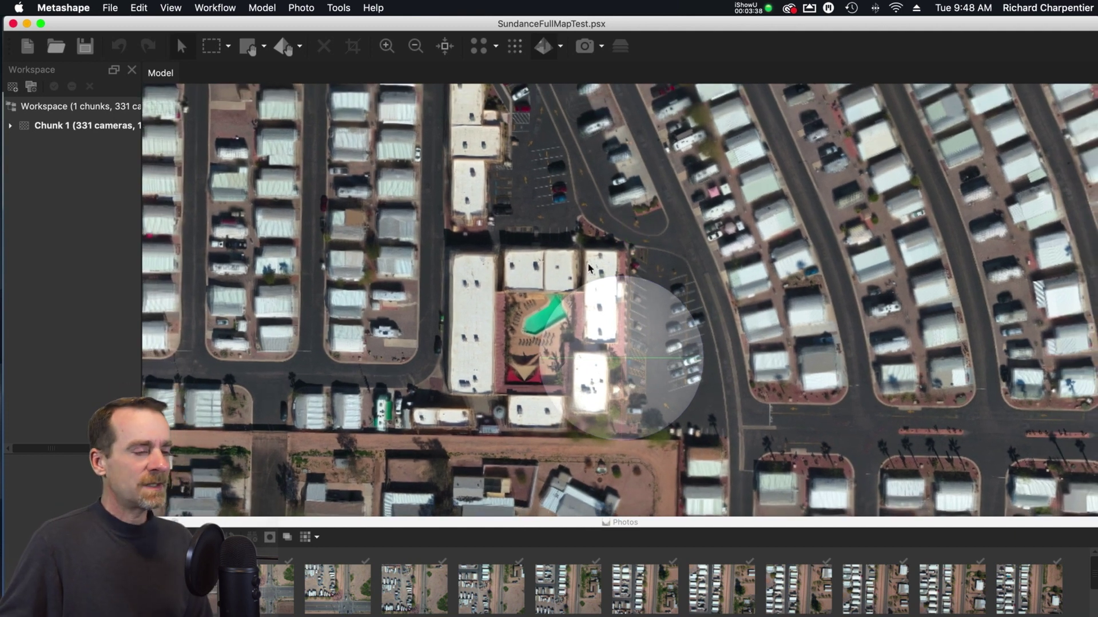
pyautogui.moveTo(589, 267); pyautogui.dragTo(600, 267)
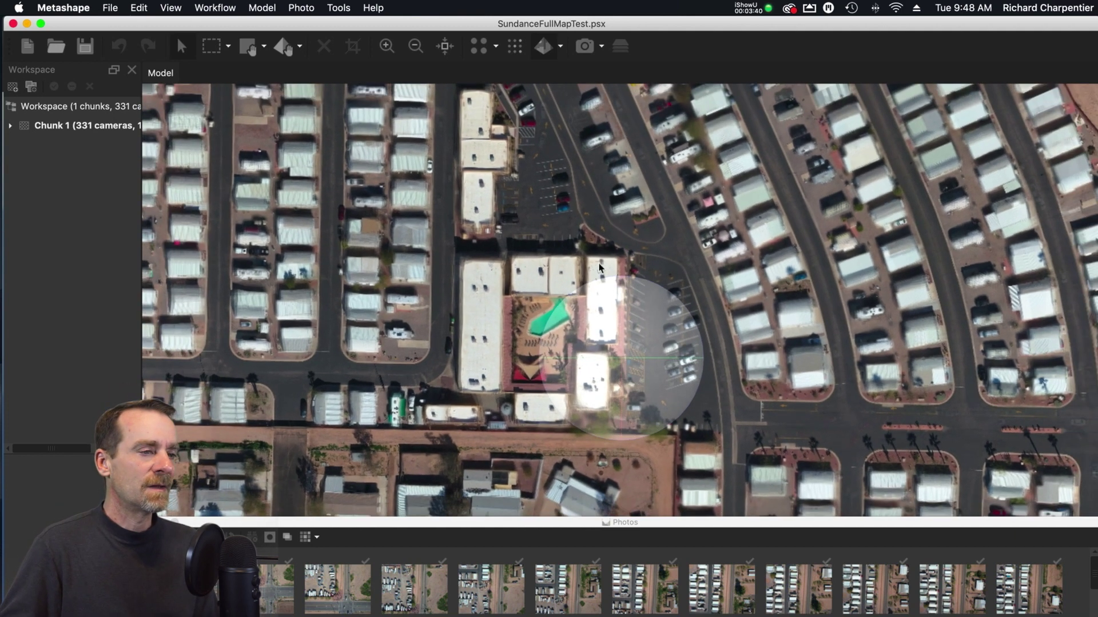
pyautogui.scroll(-5, 599, 267)
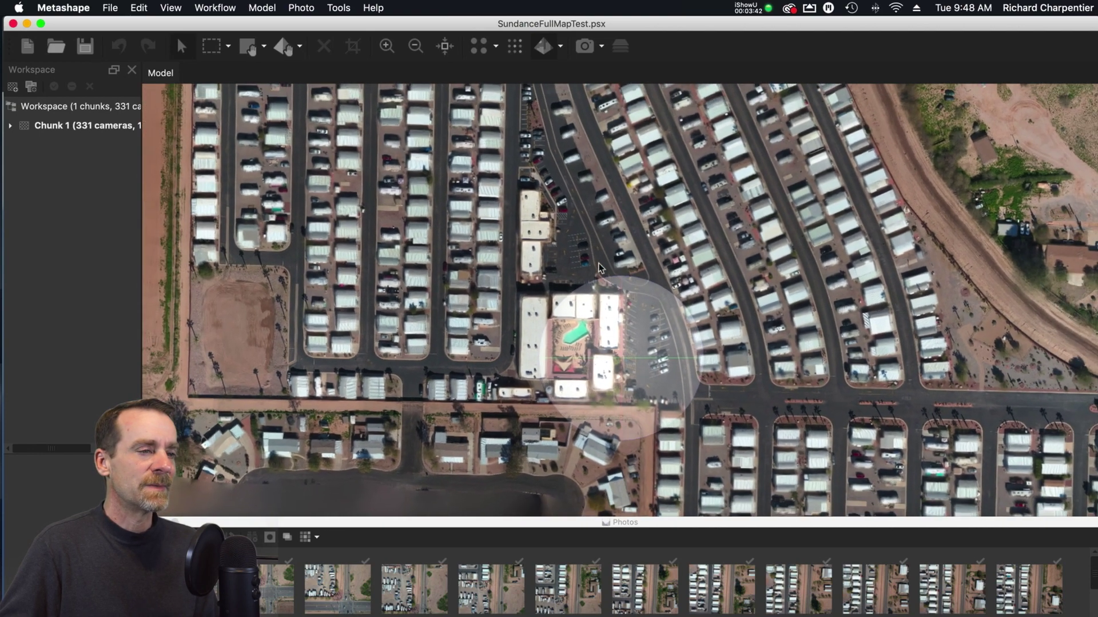
pyautogui.scroll(-5, 600, 267)
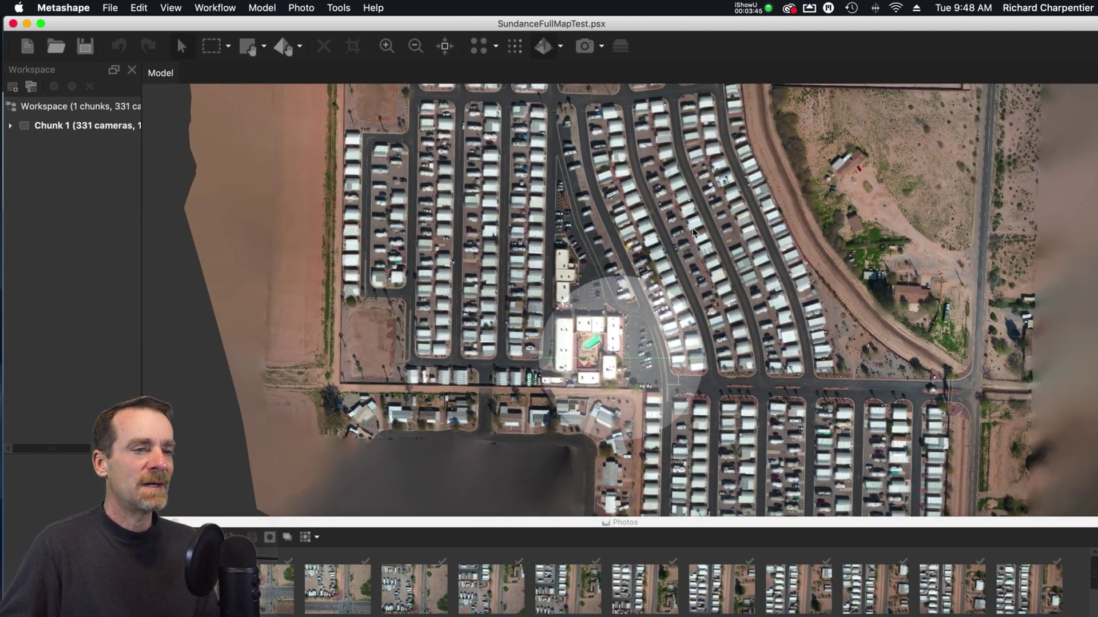
# Examine the northern part of the mapped community and the outer edges of the model
pyautogui.moveTo(693, 231); pyautogui.dragTo(664, 405)
pyautogui.moveTo(697, 284); pyautogui.dragTo(710, 326)
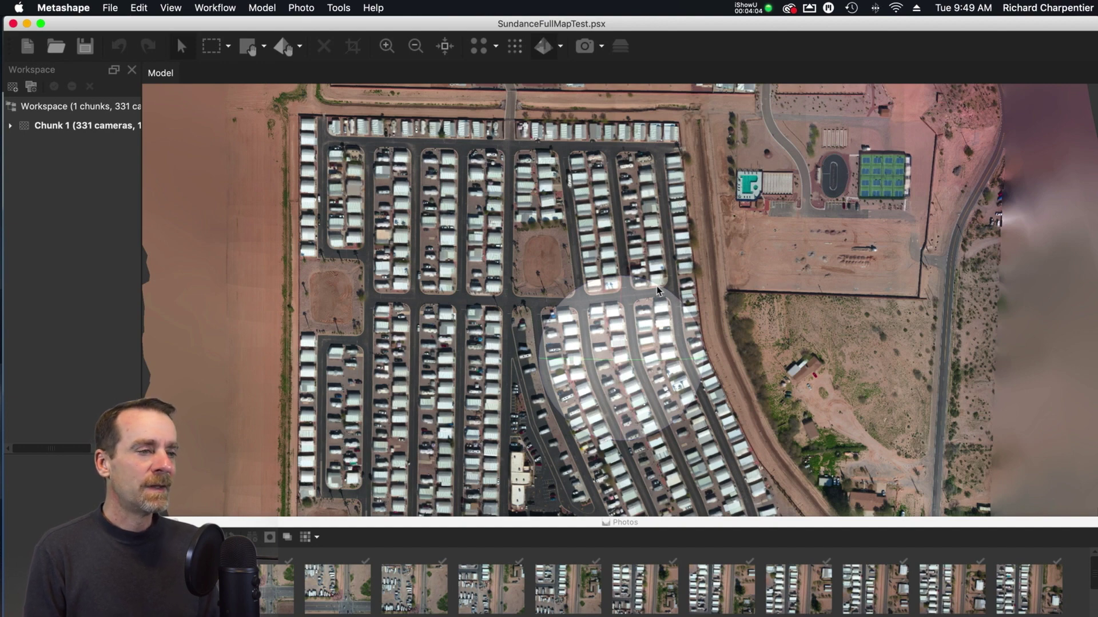
pyautogui.moveTo(803, 301); pyautogui.dragTo(799, 304)
pyautogui.scroll(-5, 799, 303)
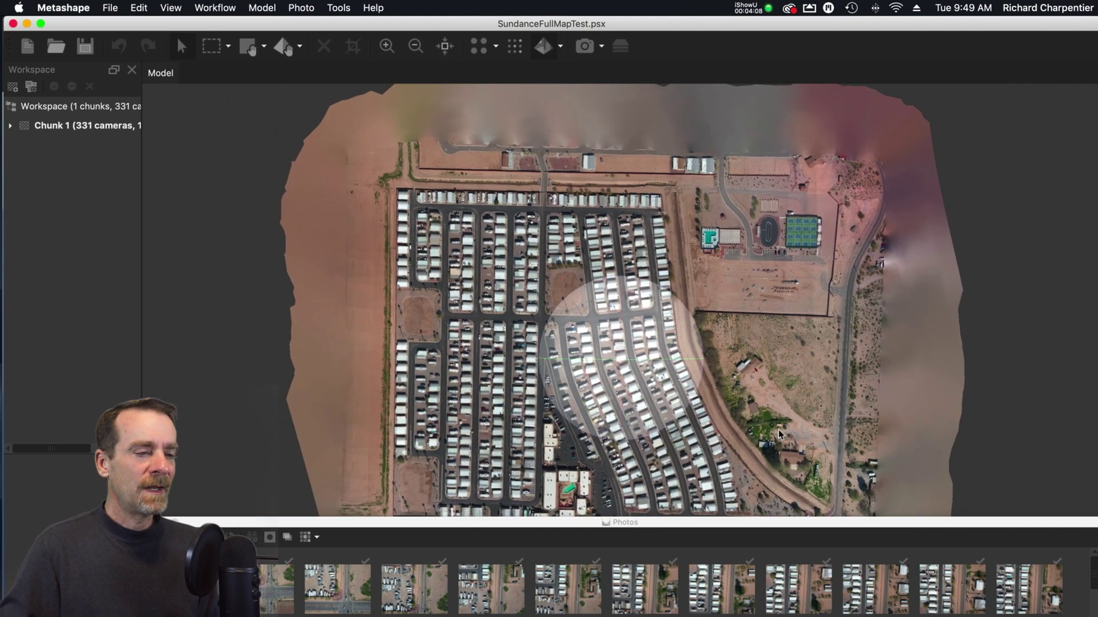
pyautogui.moveTo(780, 434); pyautogui.dragTo(818, 446, button='right')
pyautogui.scroll(-2, 746, 361)
# Inspect the texture detail of the vehicles and roofs around the parking lot north of the pool
pyautogui.scroll(8, 746, 361)
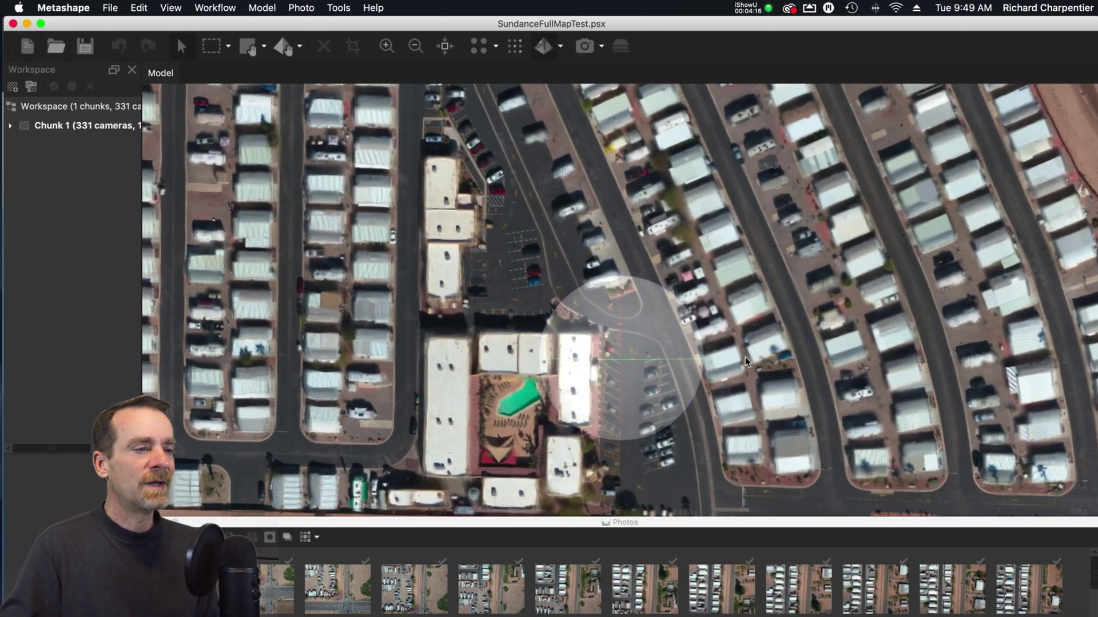
pyautogui.moveTo(752, 338); pyautogui.dragTo(760, 357, button='right')
pyautogui.doubleClick(568, 228)
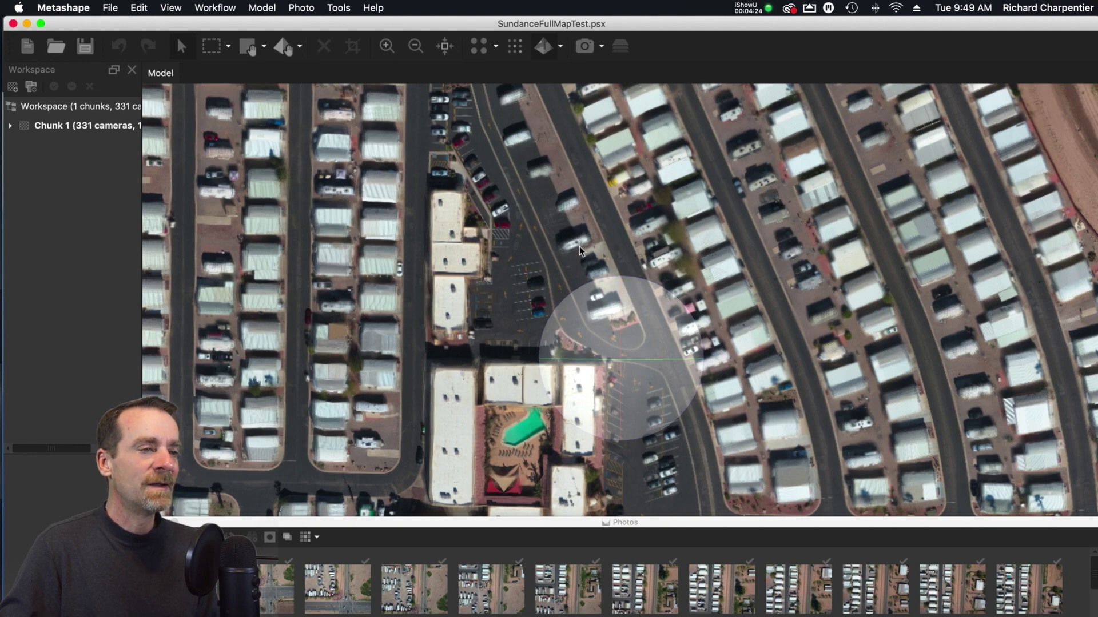
pyautogui.scroll(5, 581, 250)
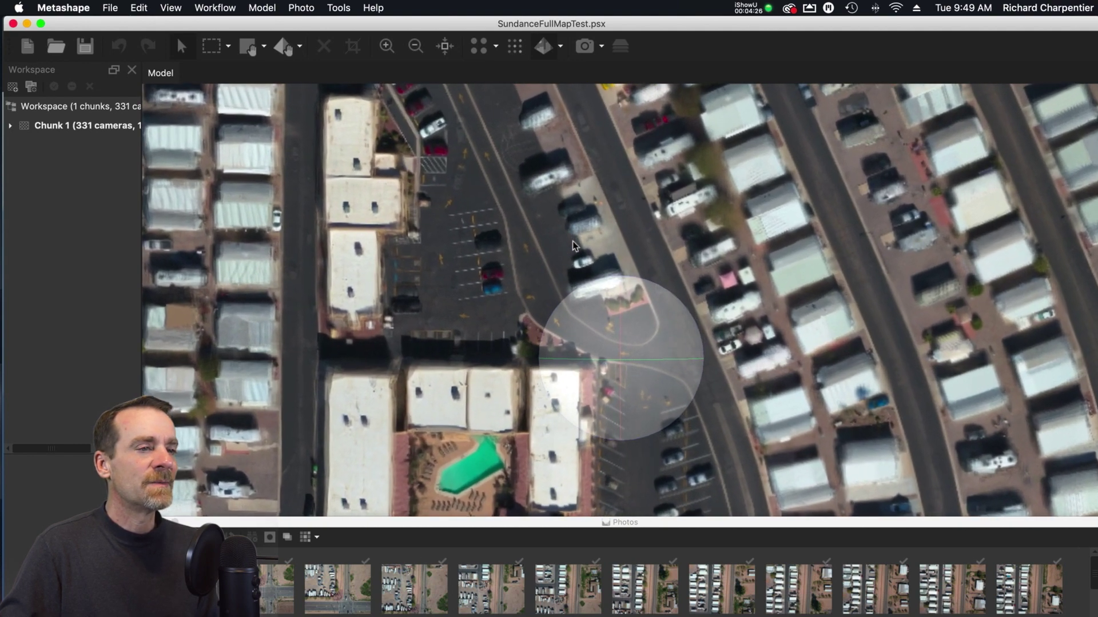
pyautogui.scroll(3, 574, 246)
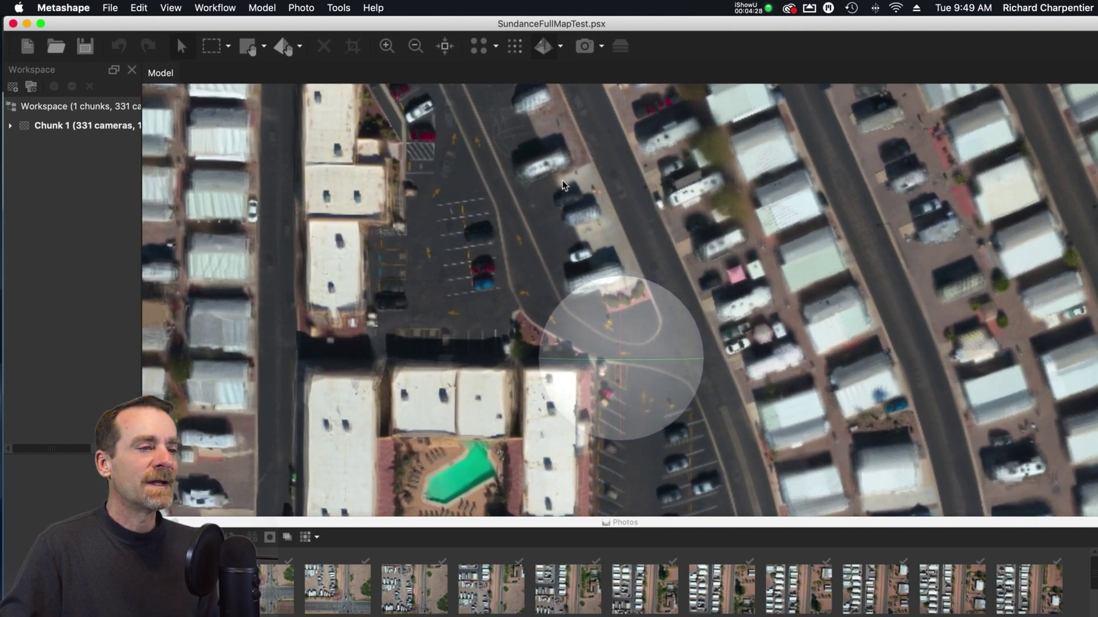
pyautogui.scroll(2, 579, 189)
pyautogui.scroll(1, 600, 171)
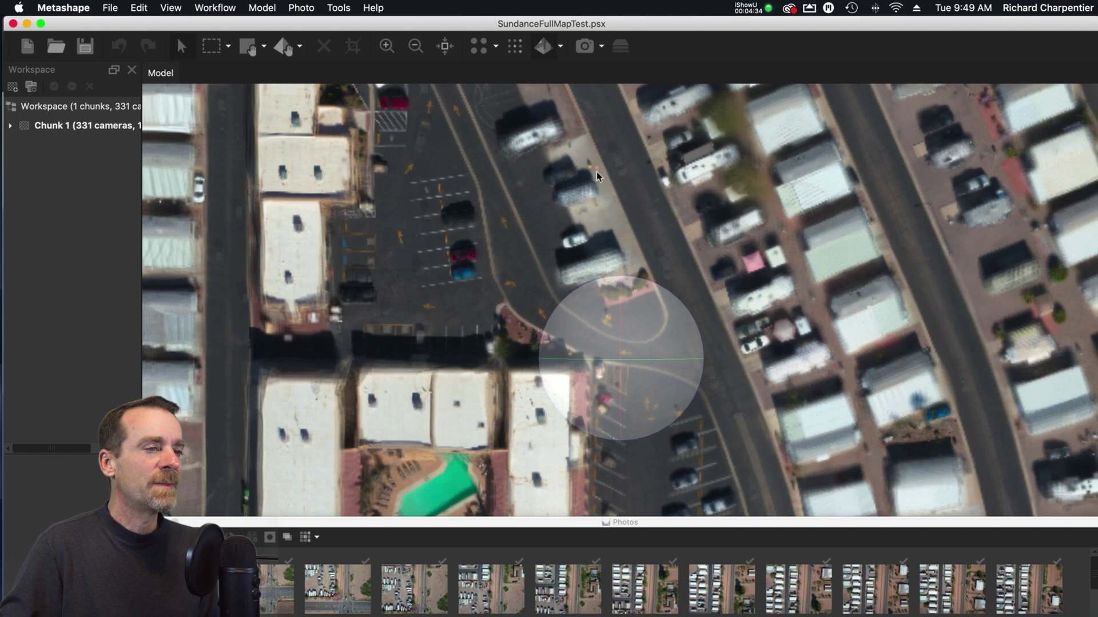
pyautogui.scroll(-1, 599, 177)
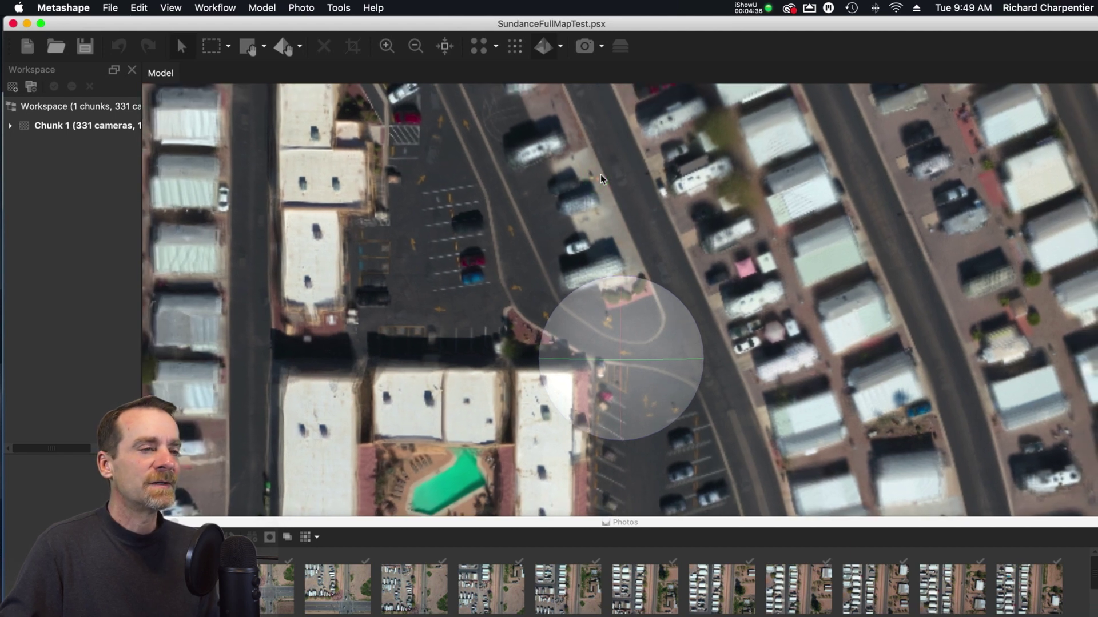
pyautogui.scroll(-1, 595, 181)
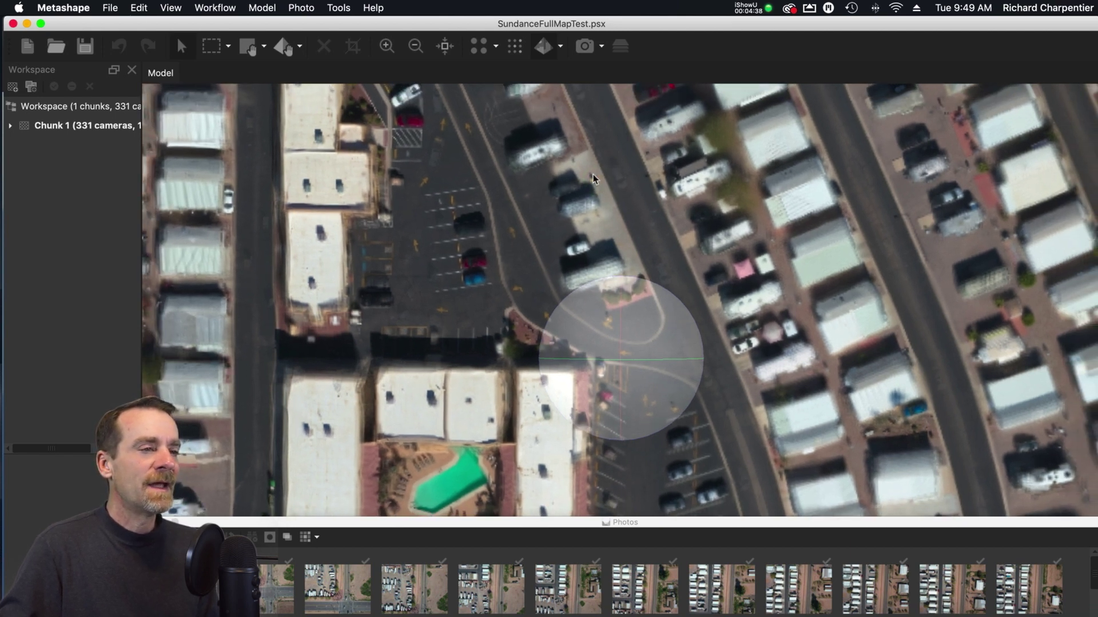
pyautogui.scroll(-2, 589, 178)
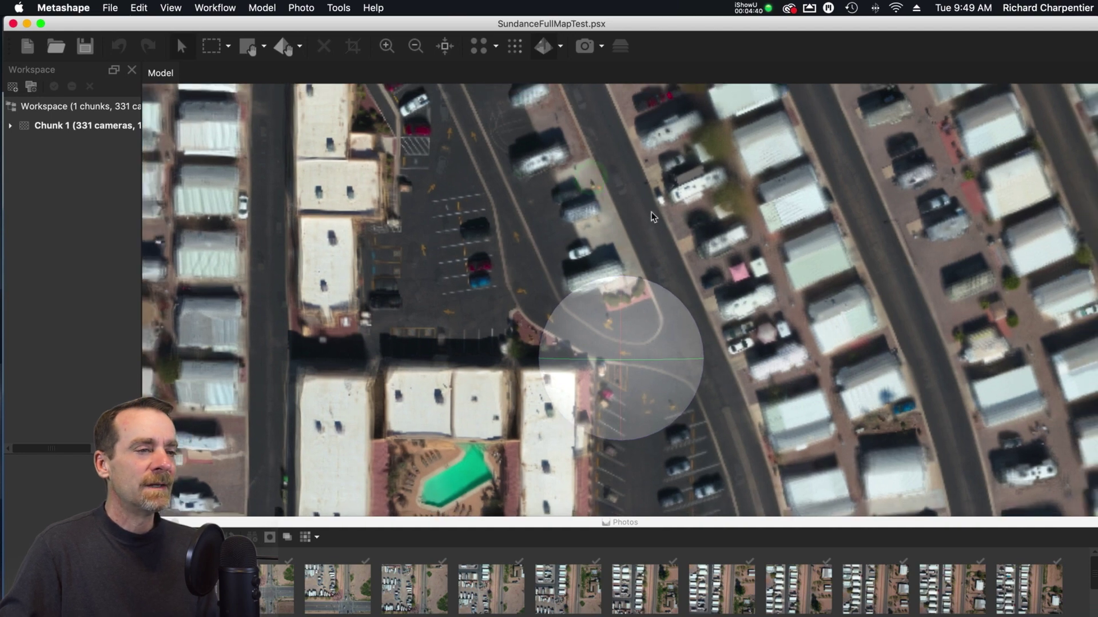
pyautogui.scroll(-5, 653, 216)
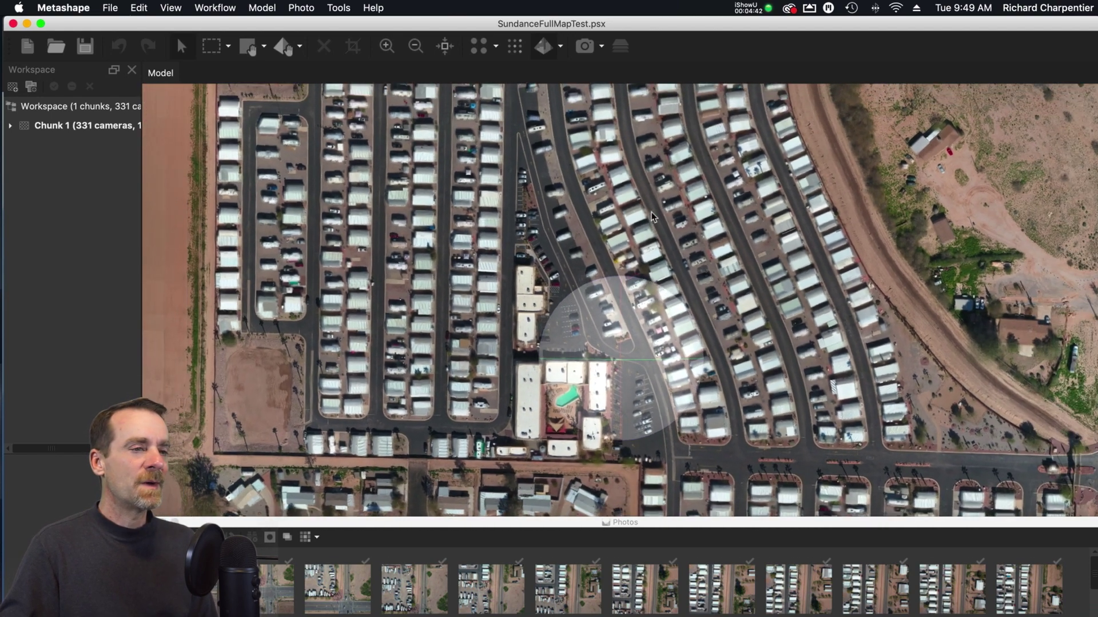
pyautogui.scroll(-3, 652, 216)
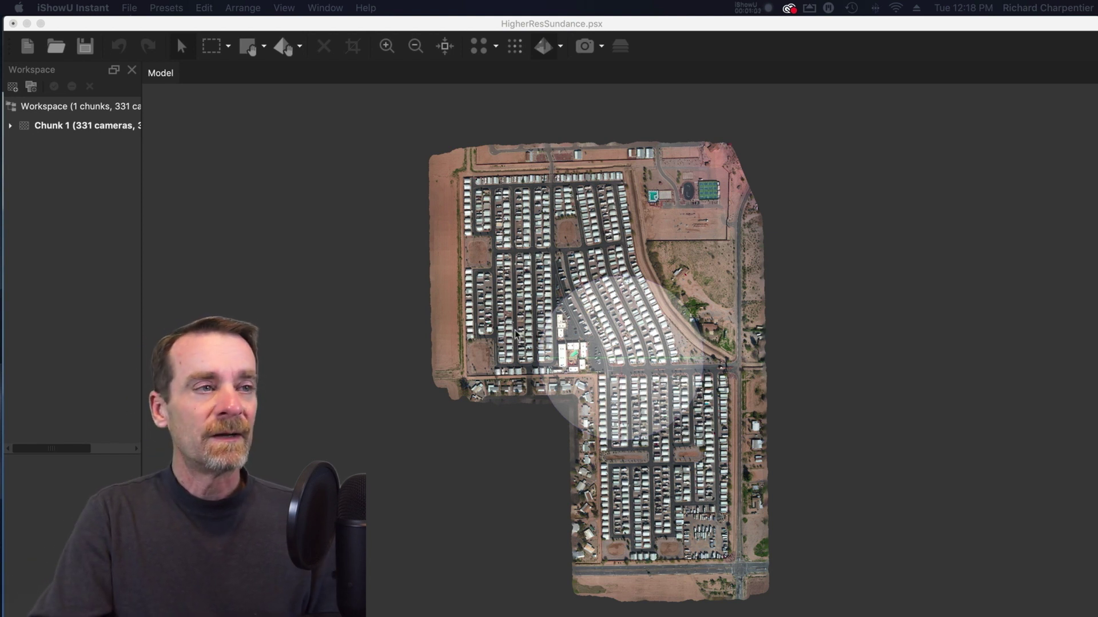
# Switch to Metashape with the HigherResSundance.psx project and review the available workflow processing commands
pyautogui.click(266, 201)
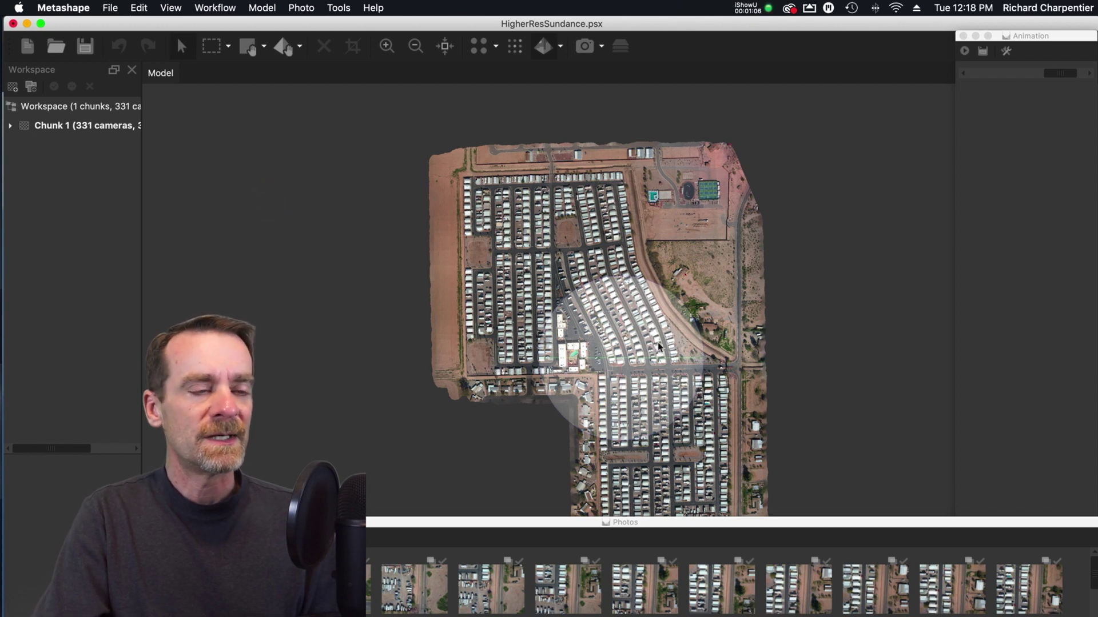
pyautogui.click(223, 7)
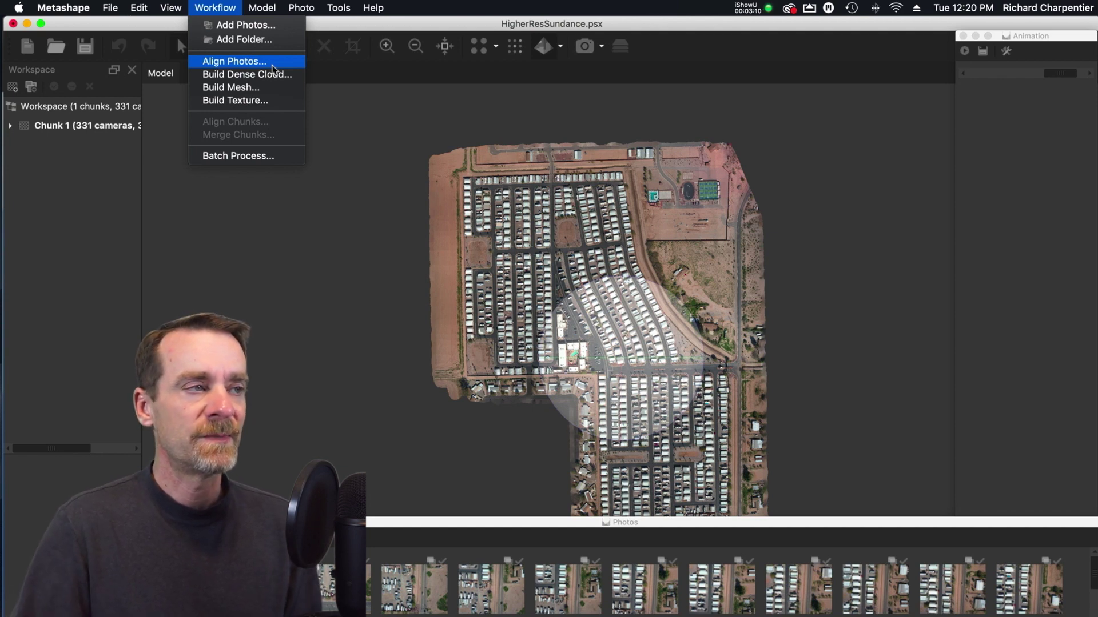
pyautogui.click(352, 230)
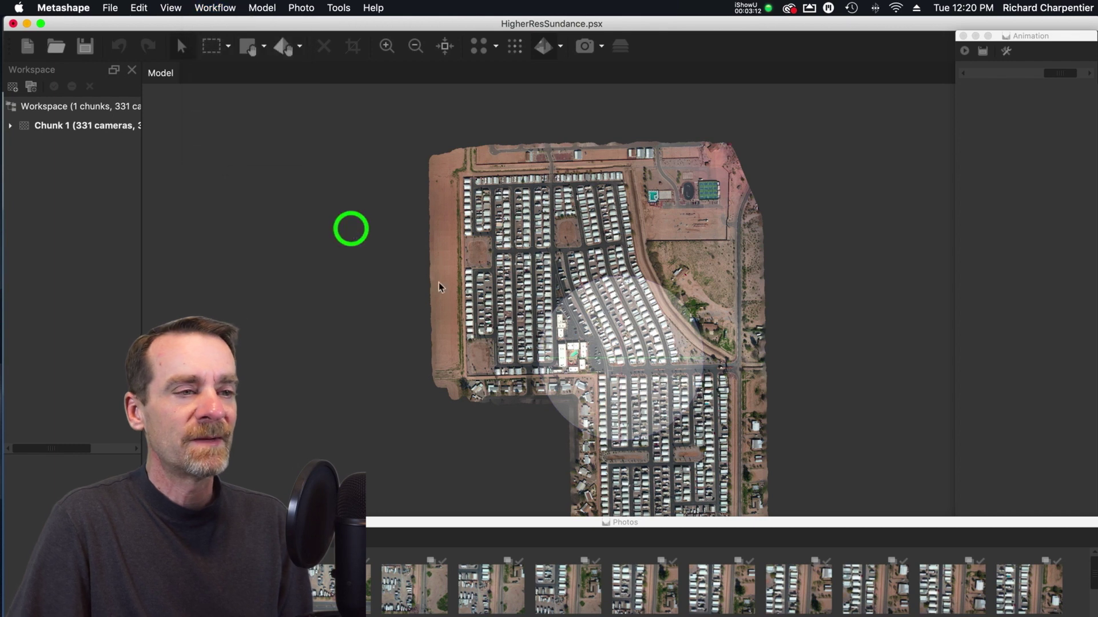
# Examine the full extent of the higher-resolution model, from its northern edge to its southern edge
pyautogui.moveTo(725, 352); pyautogui.dragTo(676, 356)
pyautogui.moveTo(771, 307); pyautogui.dragTo(830, 346)
pyautogui.moveTo(746, 257); pyautogui.dragTo(761, 281)
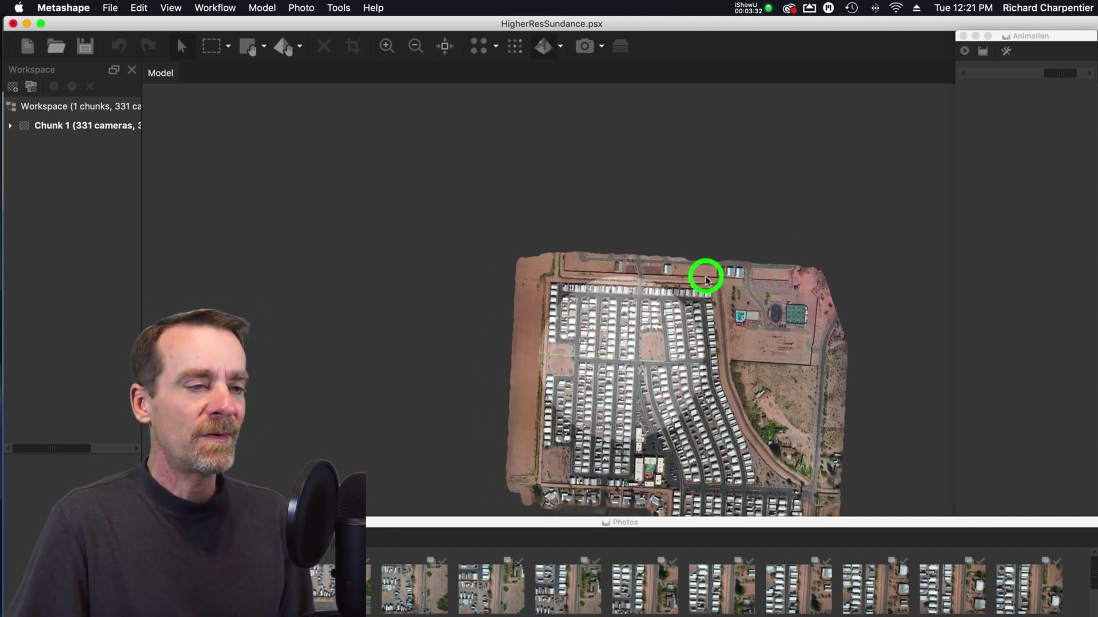
pyautogui.moveTo(706, 280); pyautogui.dragTo(719, 273)
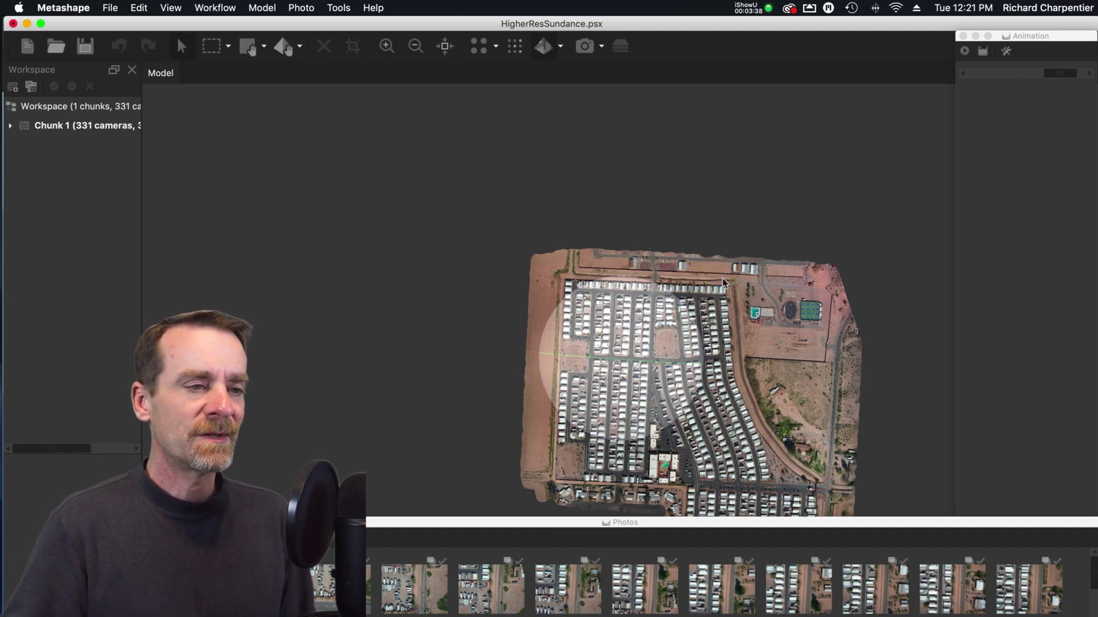
pyautogui.moveTo(732, 334)
pyautogui.mouseDown()
pyautogui.moveTo(736, 382)
pyautogui.moveTo(757, 380)
pyautogui.moveTo(680, 293)
pyautogui.mouseUp()
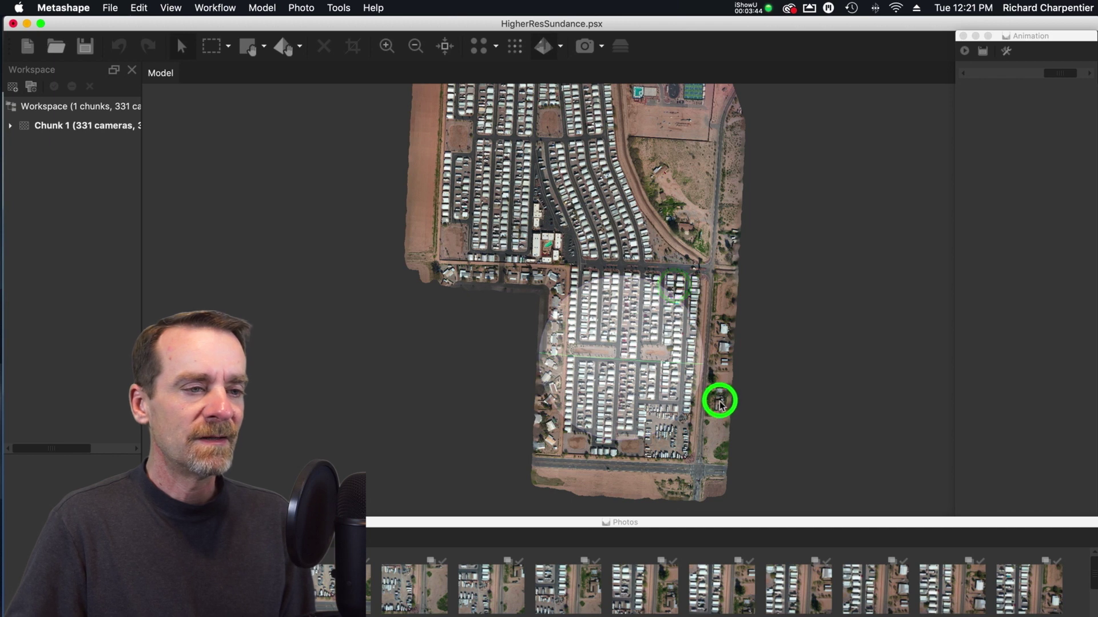
pyautogui.moveTo(720, 403); pyautogui.dragTo(719, 388)
# Examine the higher-resolution model at an oblique angle to judge its buildings and terrain in 3D
pyautogui.moveTo(721, 318); pyautogui.dragTo(730, 427)
pyautogui.moveTo(629, 366); pyautogui.dragTo(620, 298)
pyautogui.scroll(5, 647, 378)
pyautogui.scroll(4, 647, 377)
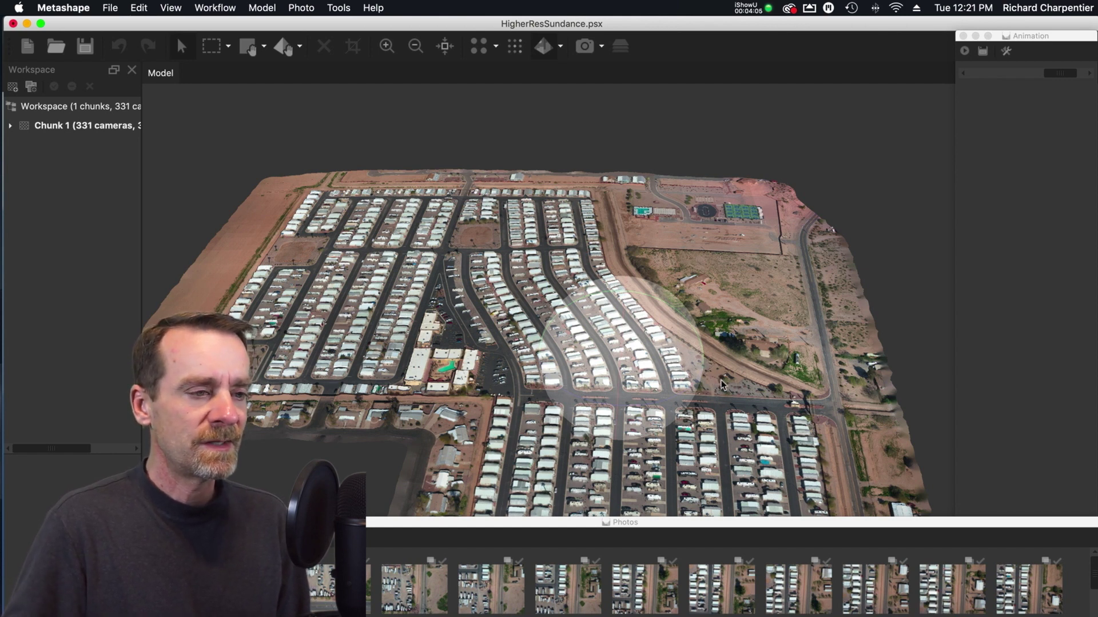
pyautogui.scroll(6, 721, 384)
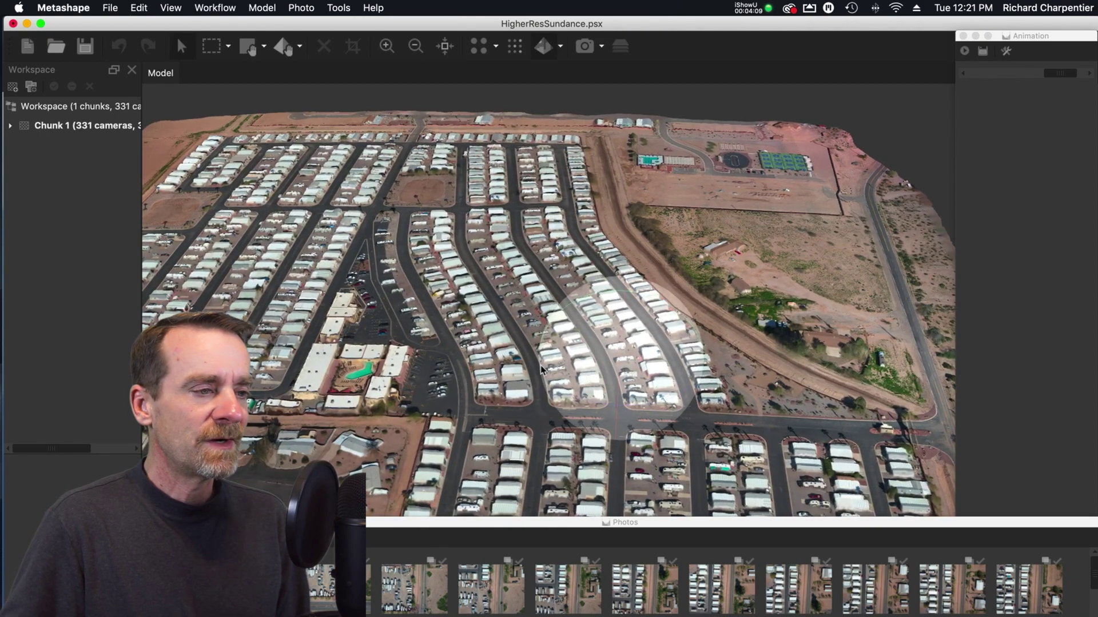
# Inspect the vehicles and roofs near the clubhouse parking lot from above in the higher-resolution model
pyautogui.moveTo(605, 366); pyautogui.dragTo(610, 438)
pyautogui.moveTo(735, 311); pyautogui.dragTo(824, 289)
pyautogui.moveTo(696, 283); pyautogui.dragTo(780, 318)
pyautogui.scroll(5, 702, 324)
pyautogui.scroll(2, 702, 324)
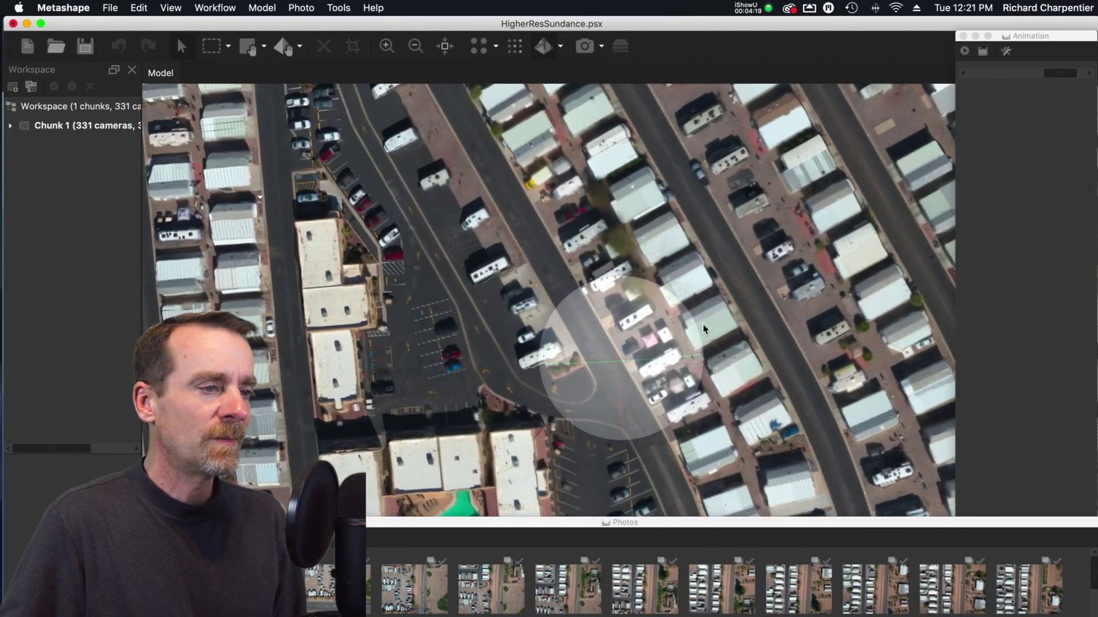
pyautogui.moveTo(652, 269); pyautogui.dragTo(644, 230)
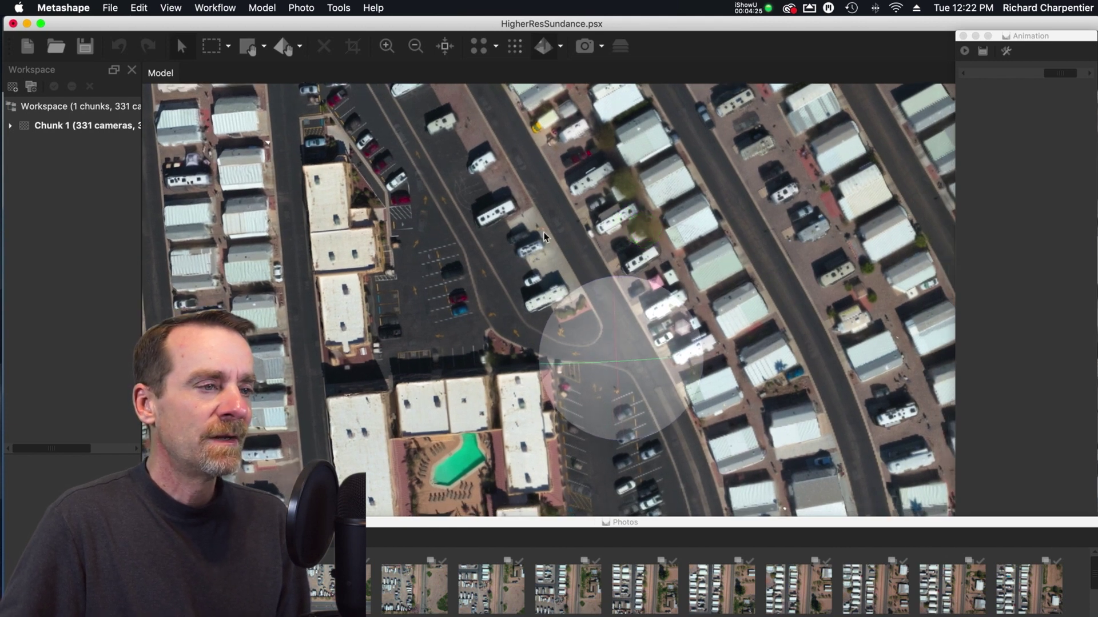
pyautogui.moveTo(553, 237); pyautogui.dragTo(516, 201)
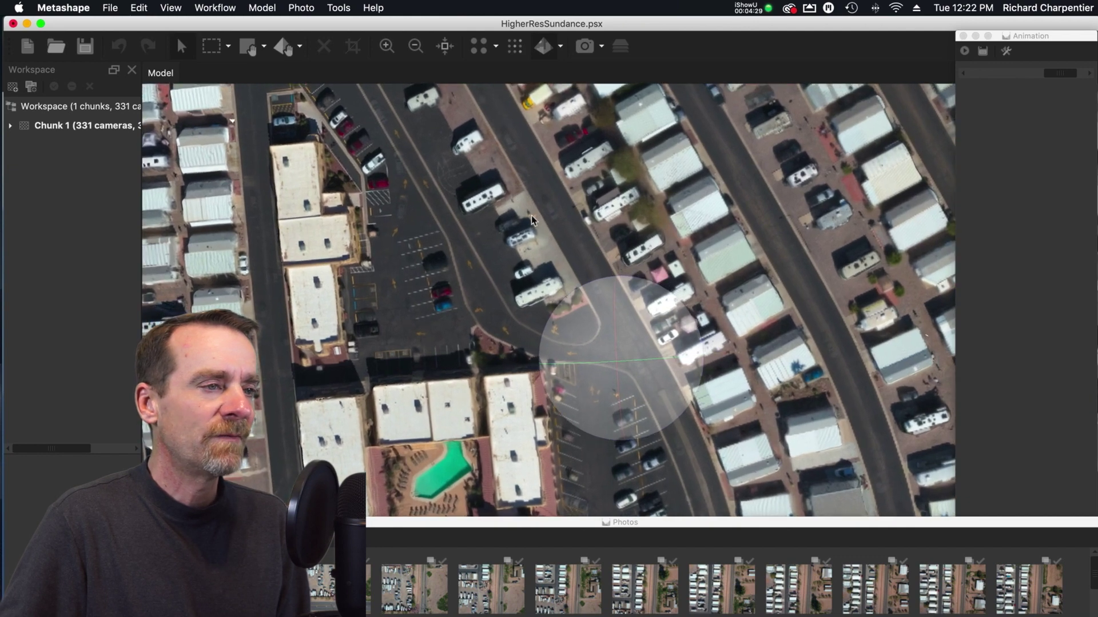
pyautogui.scroll(3, 531, 215)
pyautogui.scroll(-5, 531, 215)
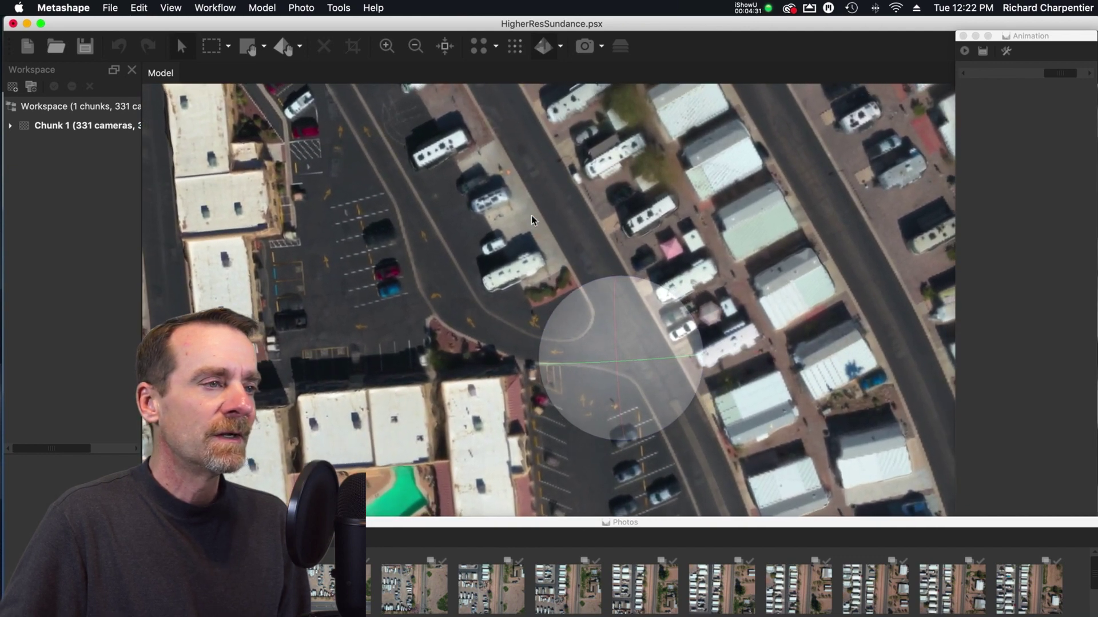
# Apply the looping Vertical camera track with a 10-second duration and 30-degree field of view, and preview the animation over the community
pyautogui.scroll(-5, 517, 200)
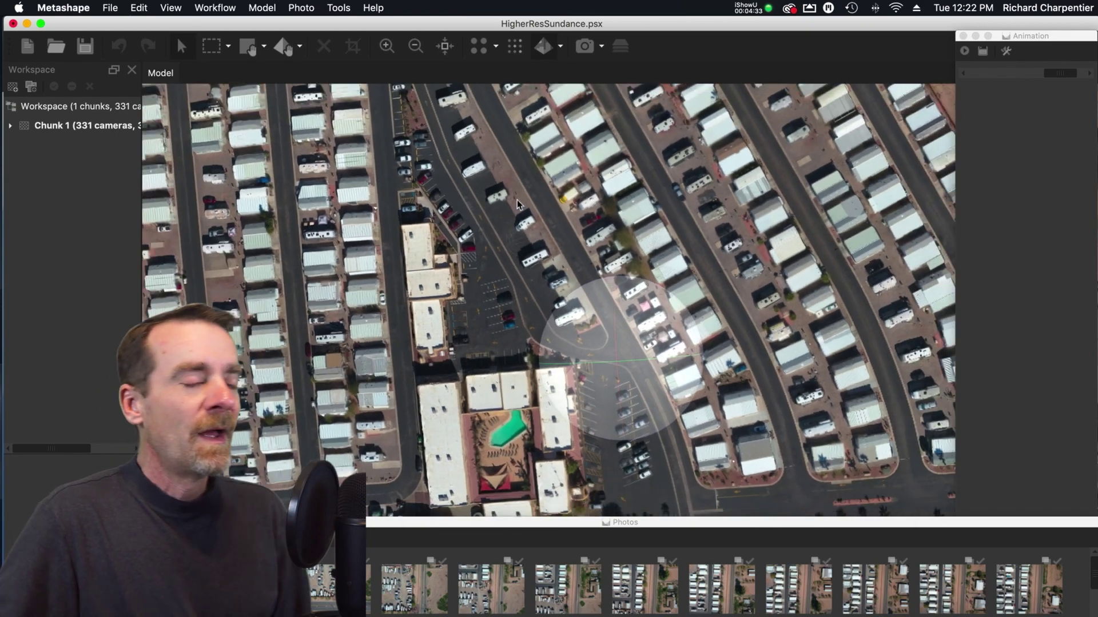
pyautogui.scroll(-5, 518, 203)
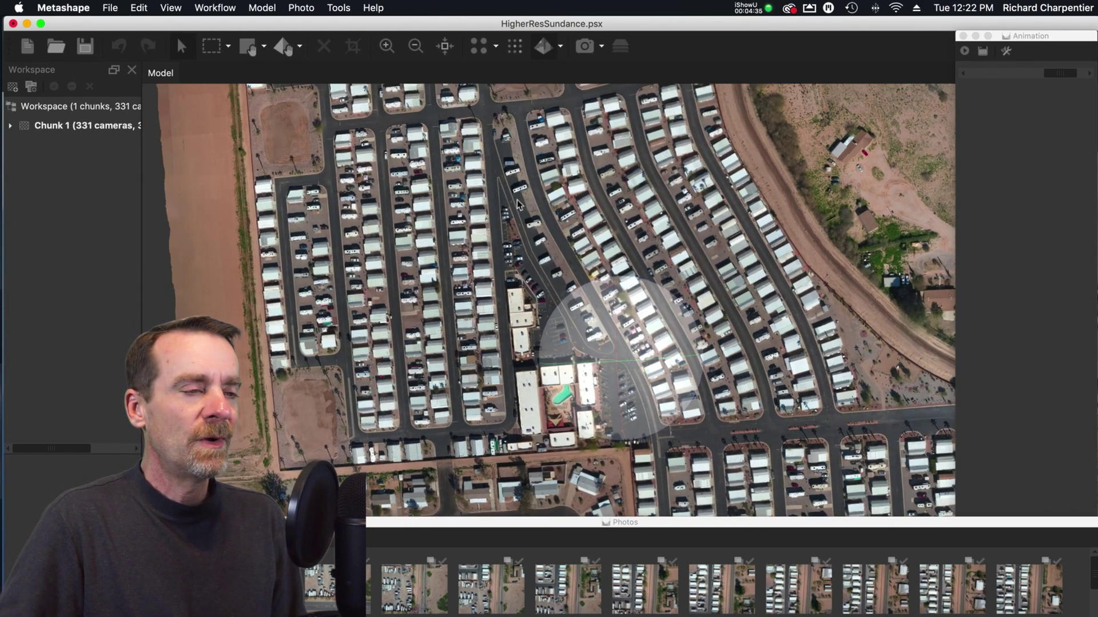
pyautogui.scroll(-1, 600, 236)
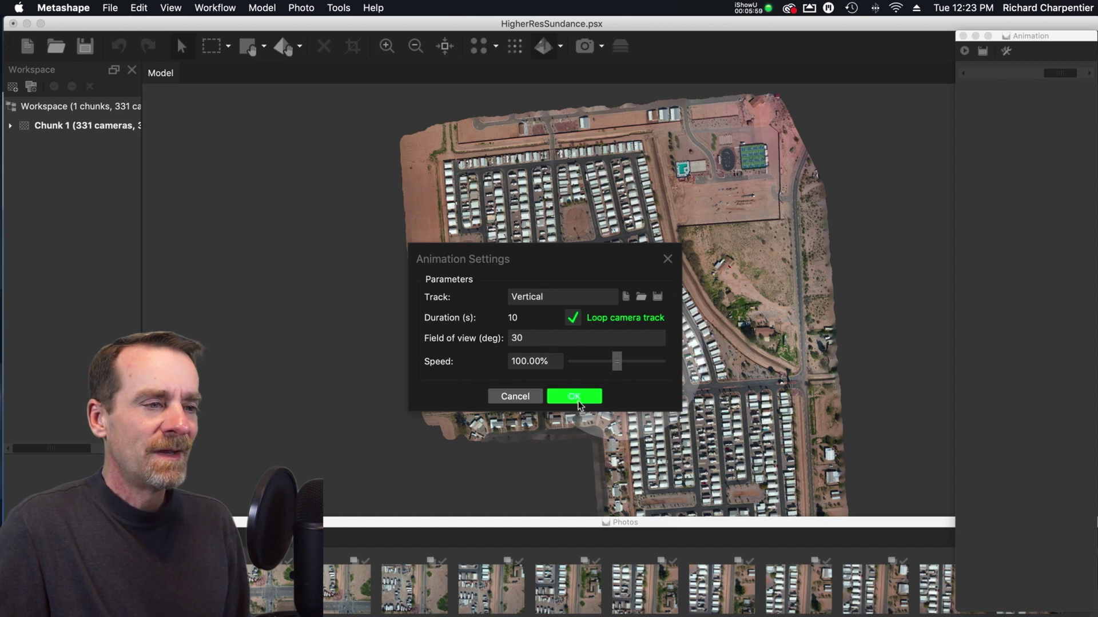
pyautogui.click(579, 401)
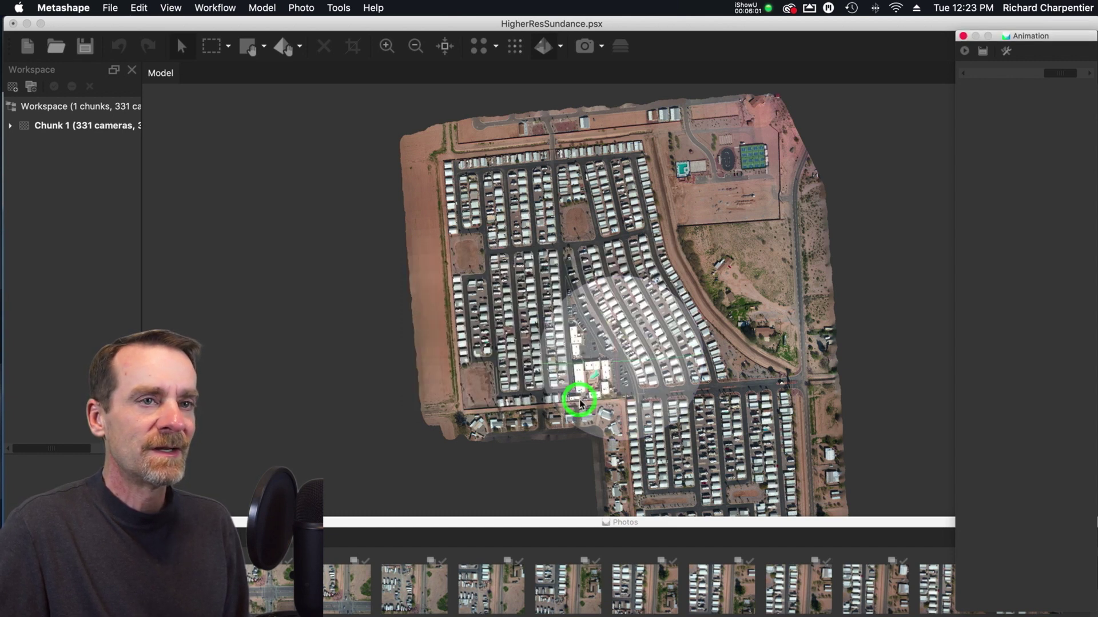
pyautogui.click(965, 52)
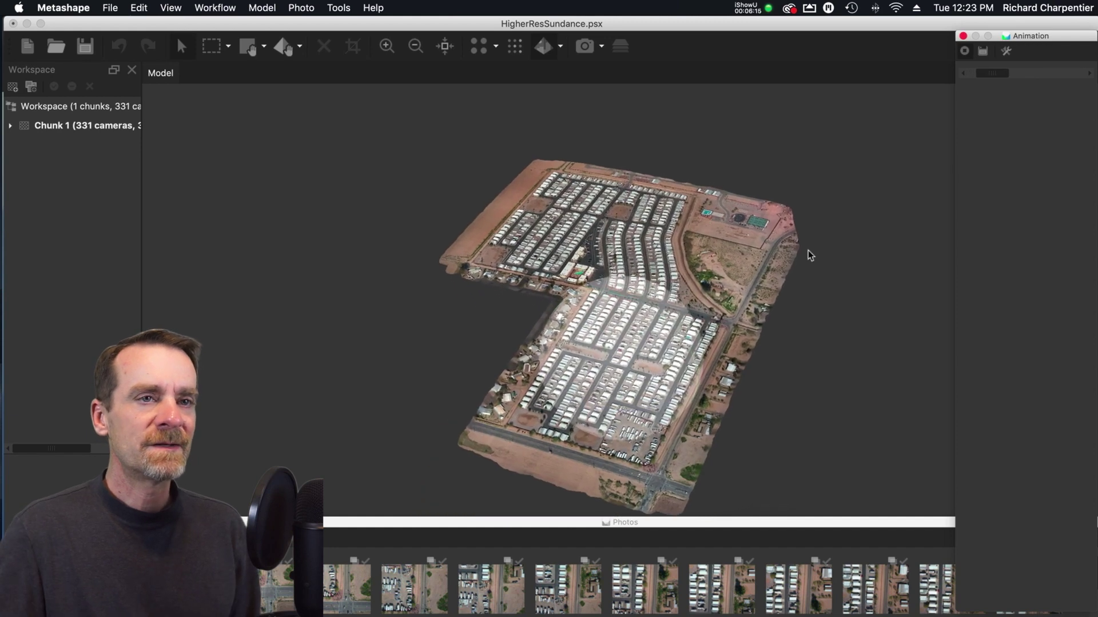
pyautogui.click(965, 51)
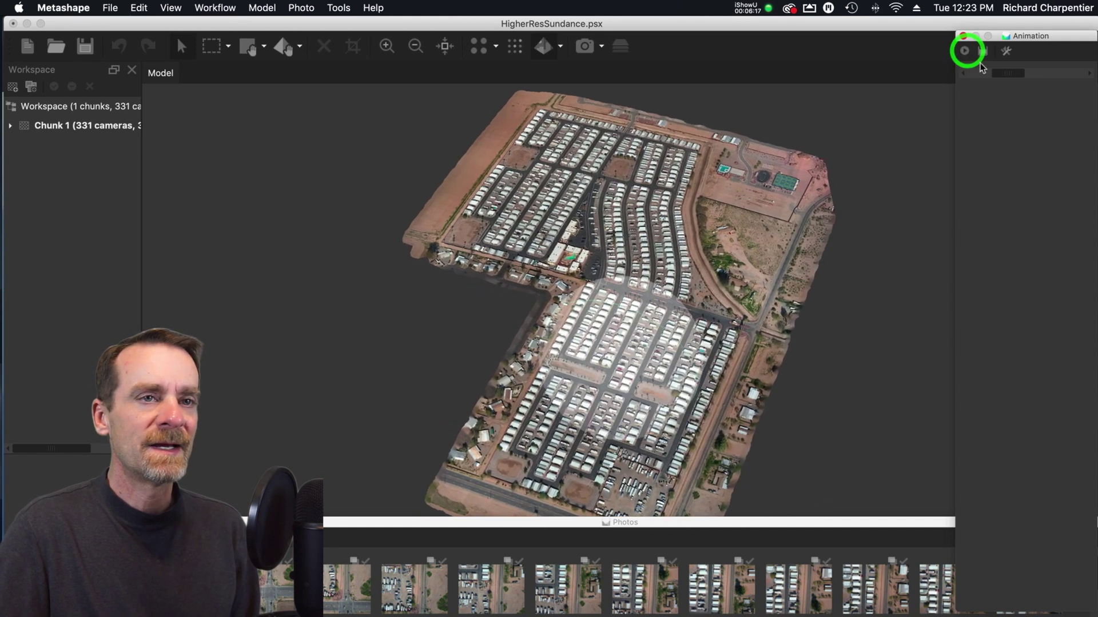
# Save the vertical animation as an AVI named FlightOverMeta in the 3_26_19 Metashape folder of YouTube_Library on the FinalCutTwo drive
pyautogui.click(983, 52)
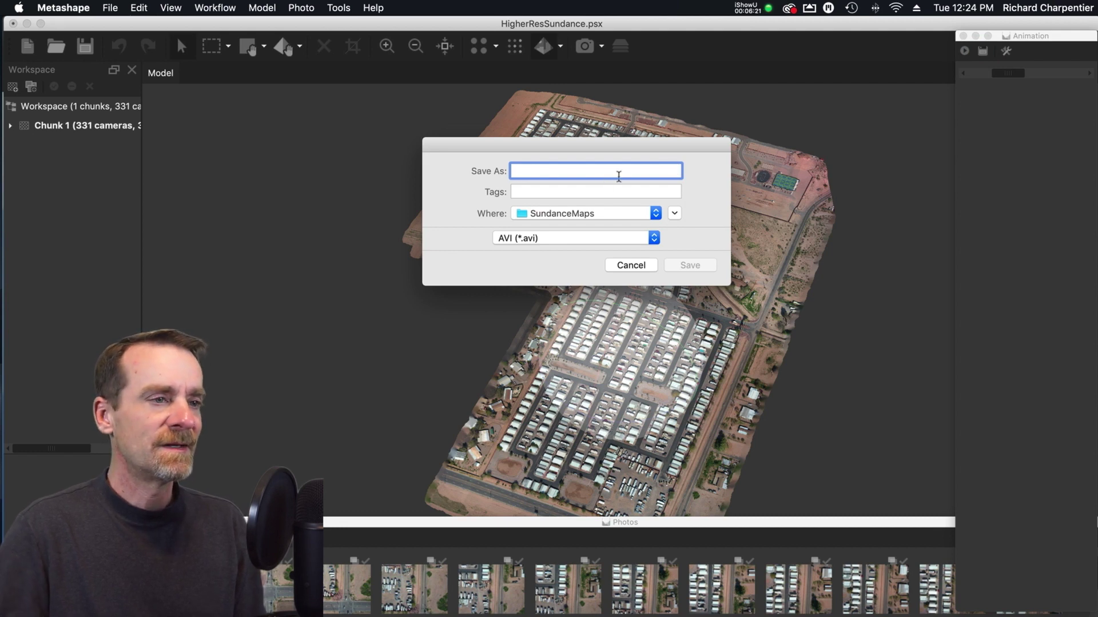
pyautogui.click(674, 214)
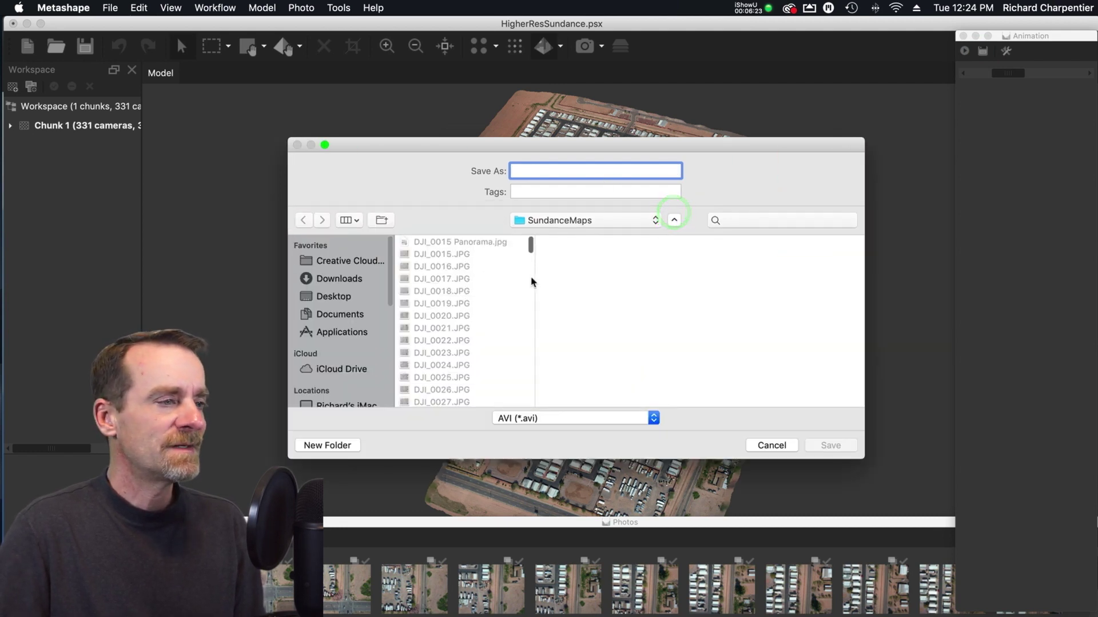
pyautogui.scroll(-6, 364, 336)
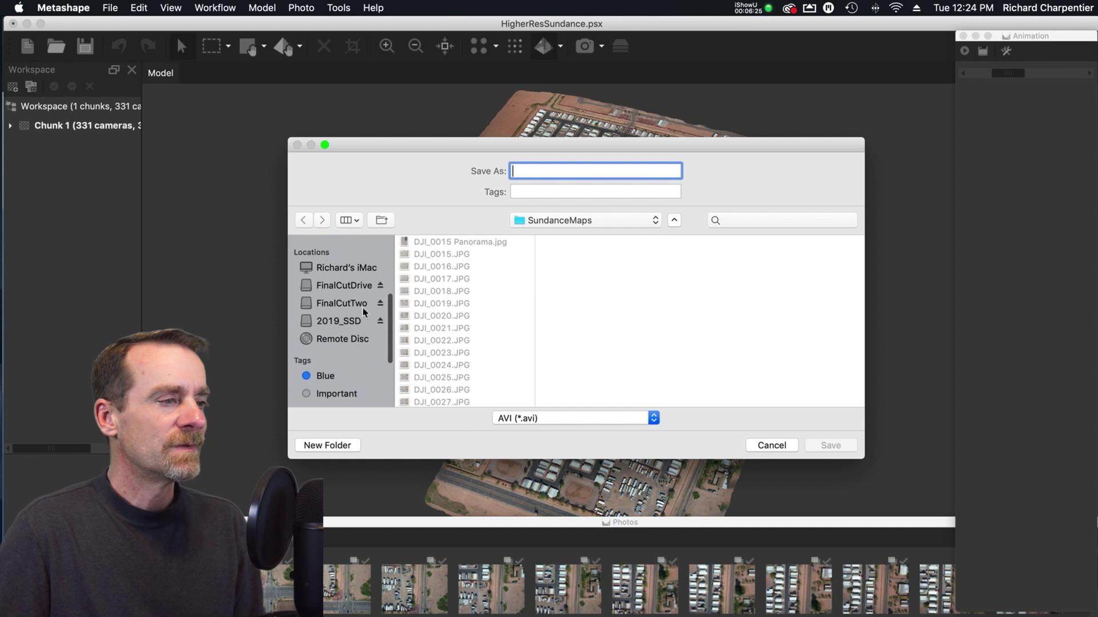
pyautogui.click(362, 303)
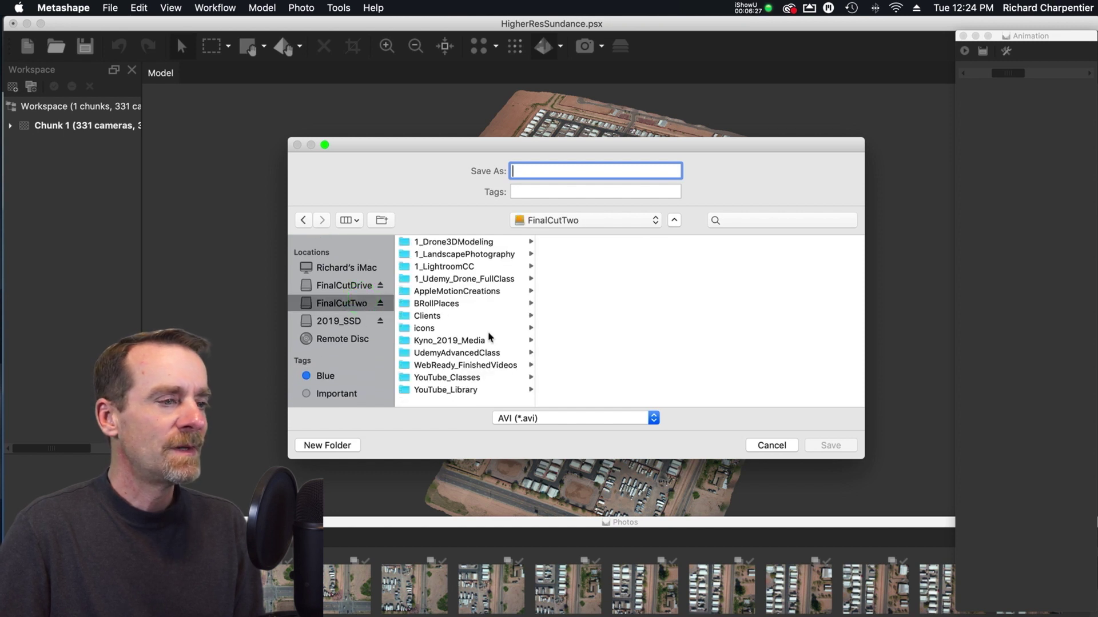
pyautogui.click(467, 392)
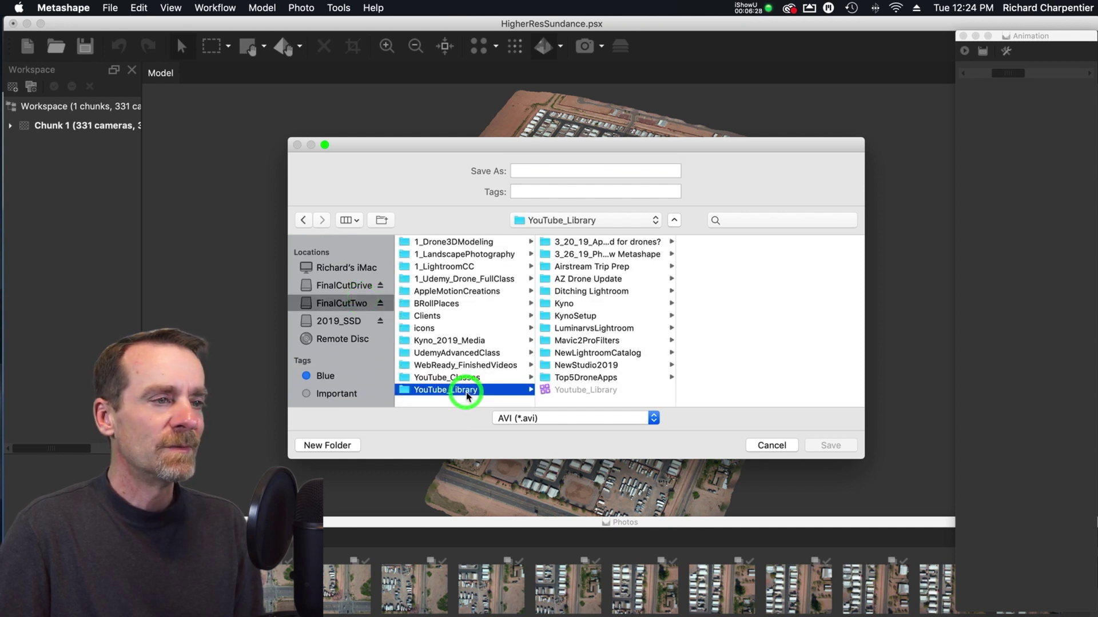
pyautogui.click(629, 255)
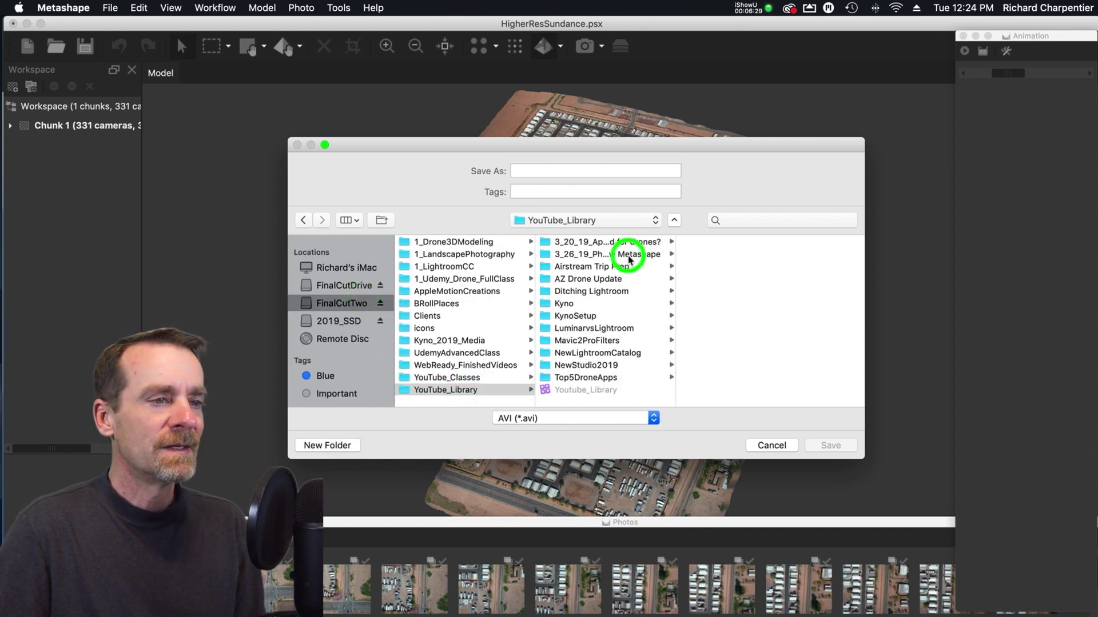
pyautogui.click(549, 171)
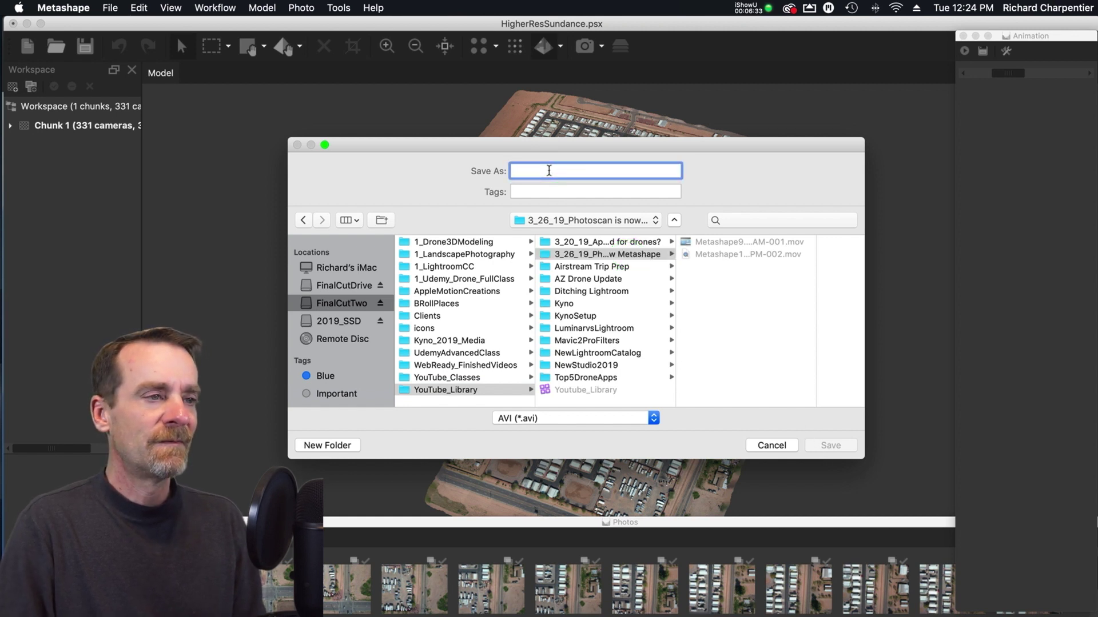
pyautogui.write('FlightOverMeta')
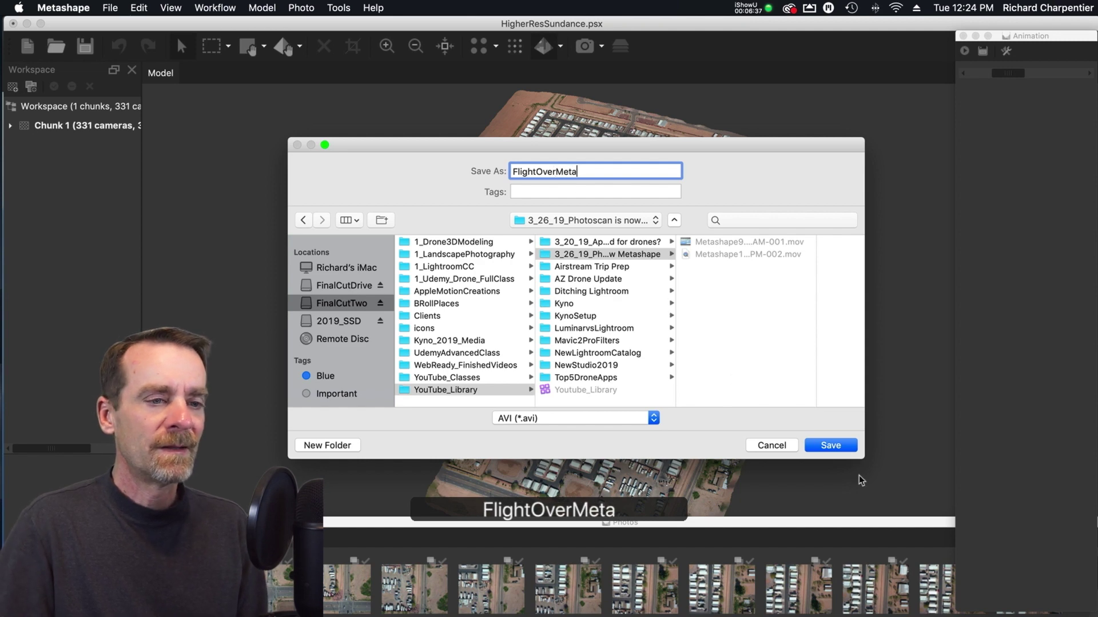
pyautogui.click(838, 449)
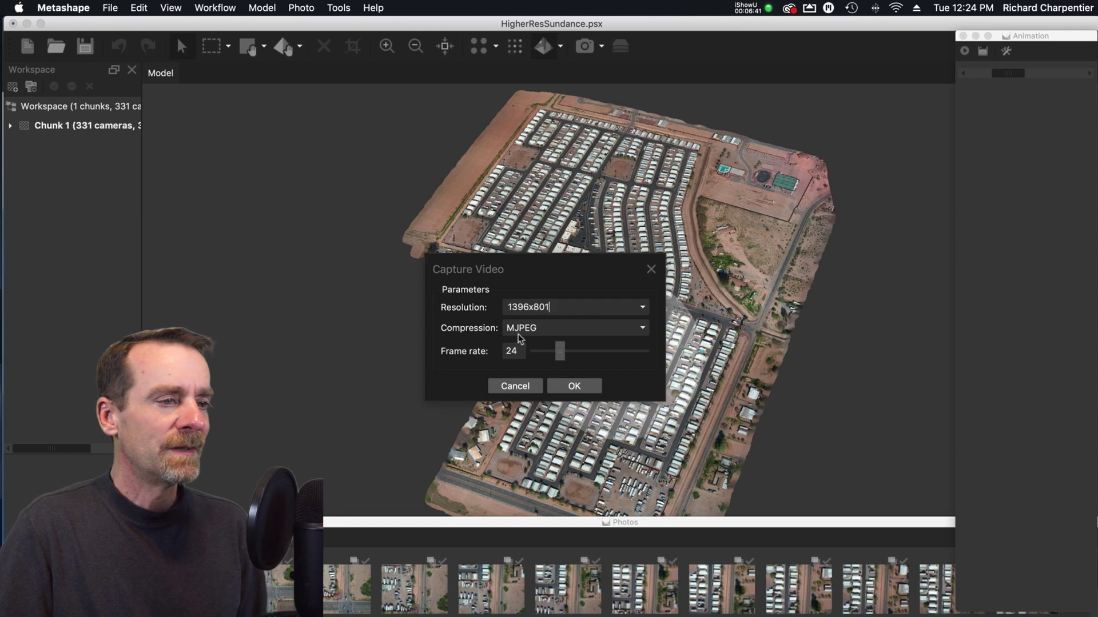
# Capture the vertical flight video at 1280x720 (16:9) resolution with MJPEG compression and a frame rate of 24
pyautogui.click(643, 330)
pyautogui.click(642, 329)
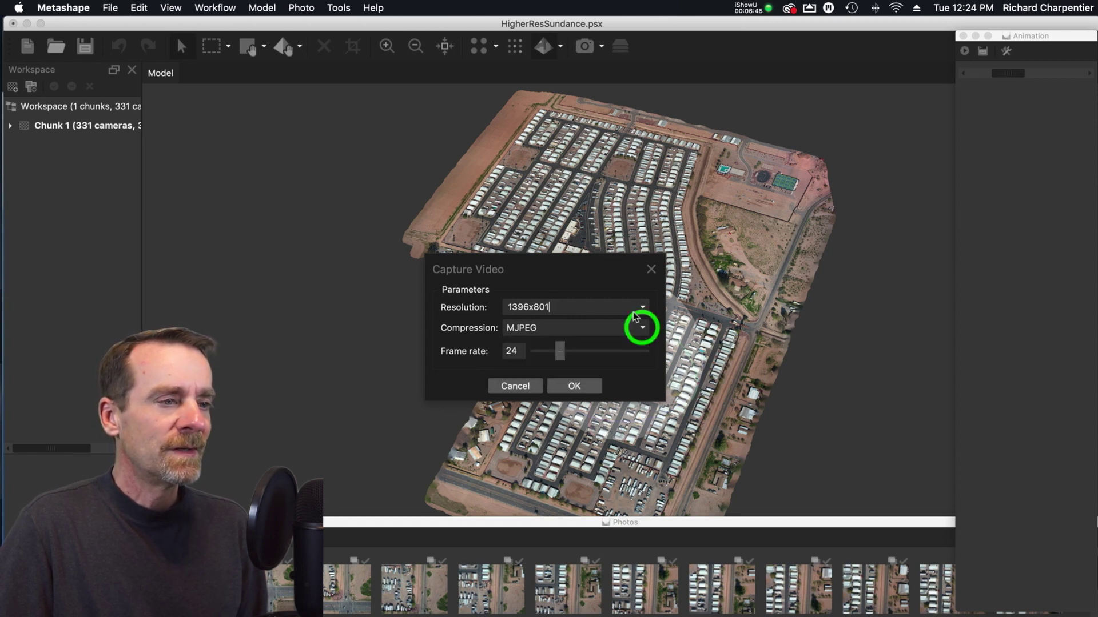
pyautogui.click(642, 310)
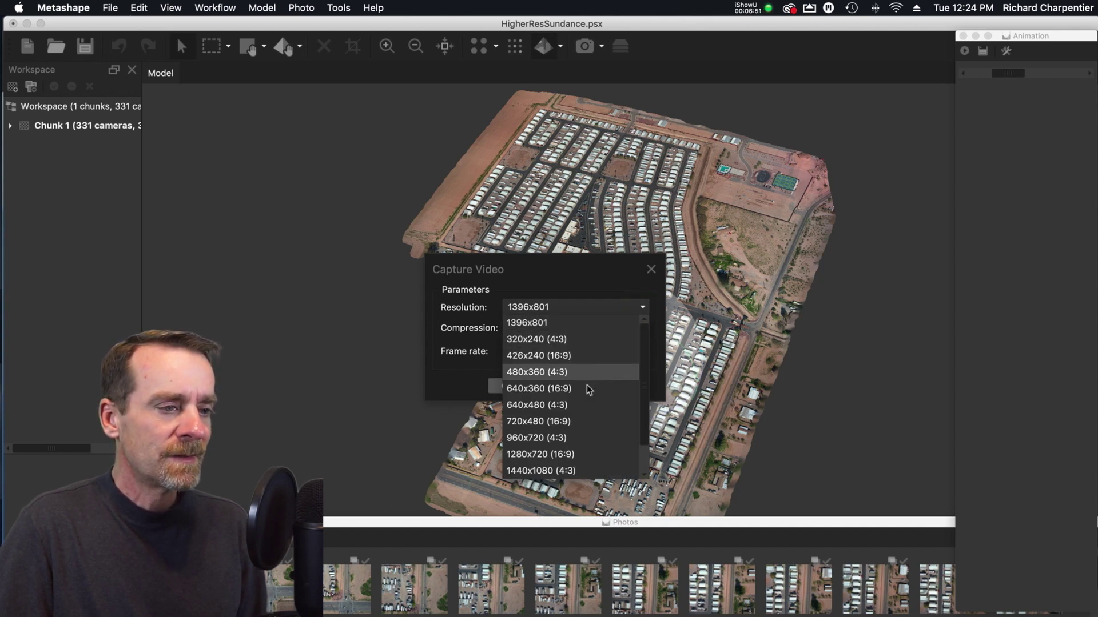
pyautogui.click(573, 455)
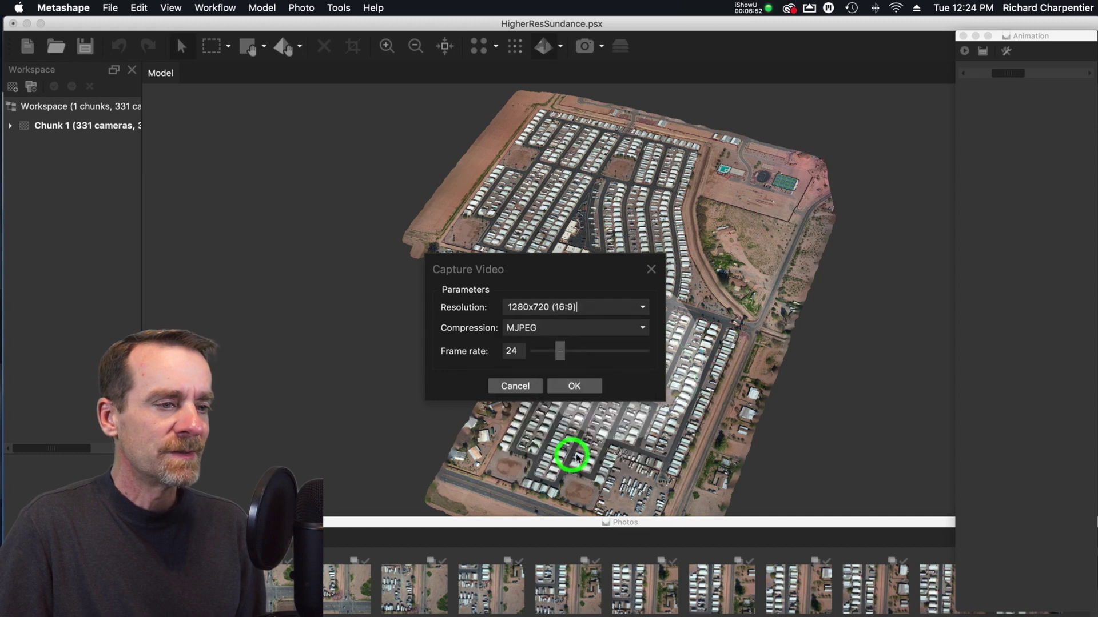
pyautogui.click(588, 387)
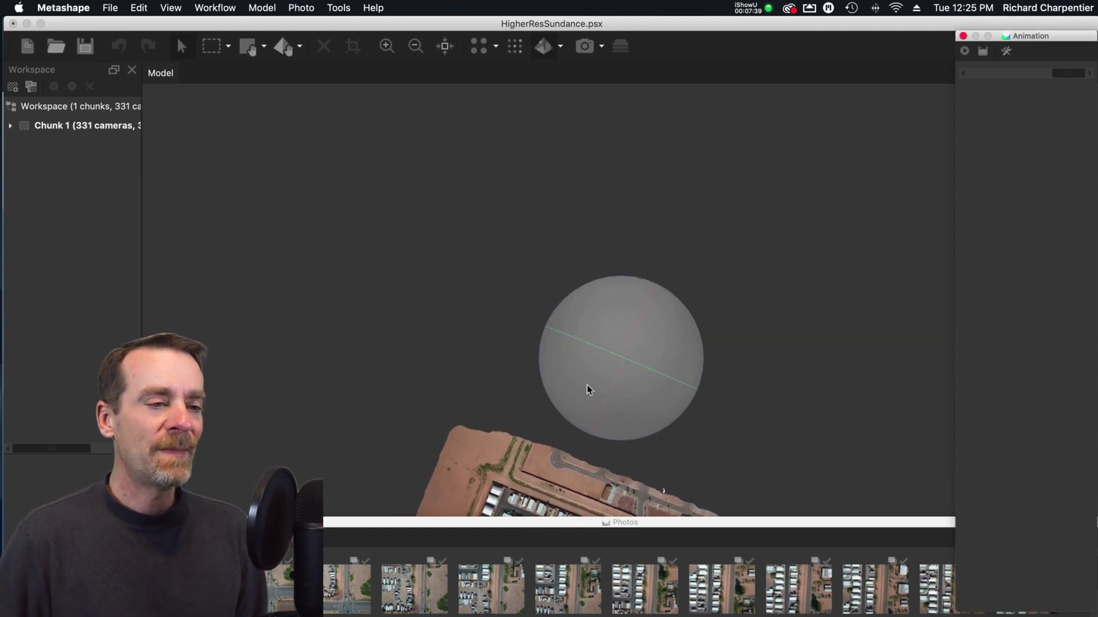
# Create a 10-second camera track from the Horizontal preset and preview its flight around the higher-resolution model
pyautogui.moveTo(740, 377); pyautogui.dragTo(712, 169)
pyautogui.moveTo(737, 451); pyautogui.dragTo(735, 252, button='right')
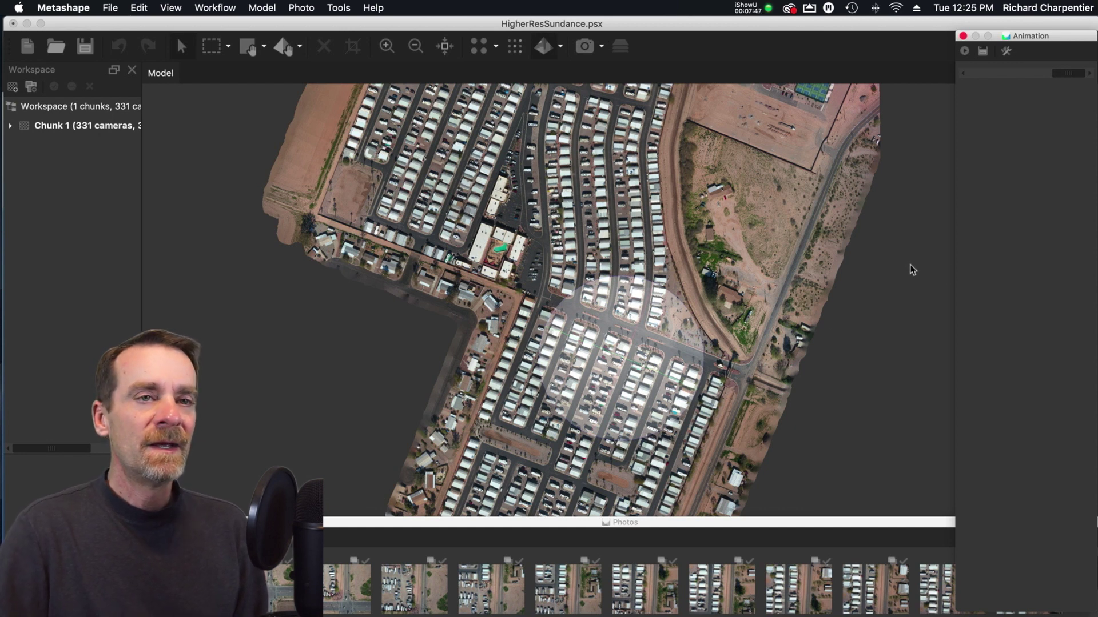
pyautogui.click(1005, 53)
pyautogui.click(627, 301)
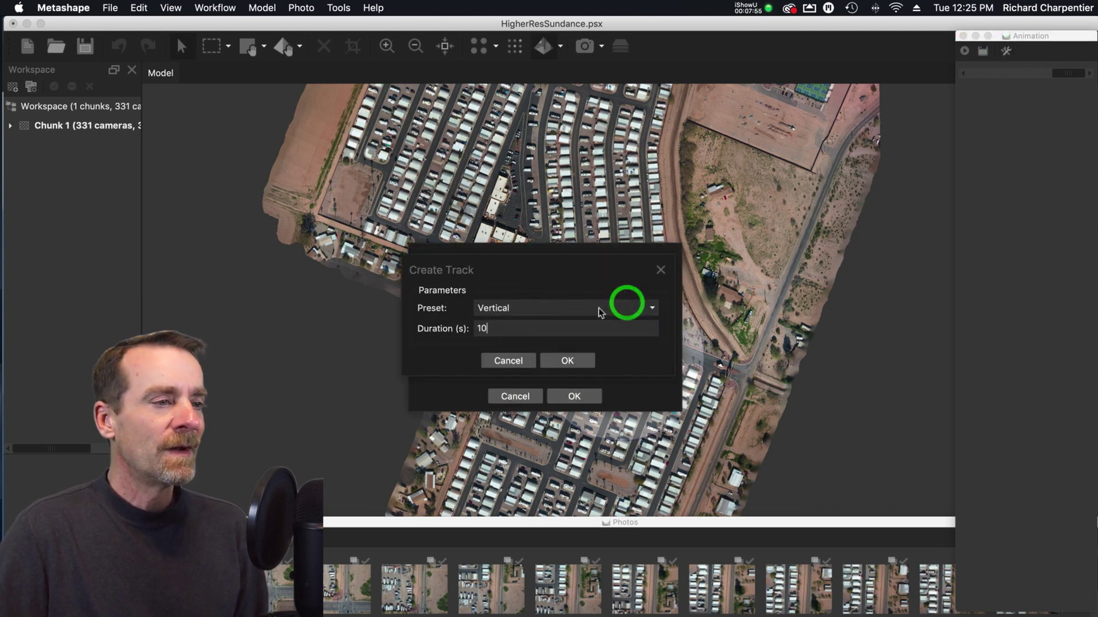
pyautogui.click(650, 309)
pyautogui.click(587, 324)
pyautogui.click(584, 365)
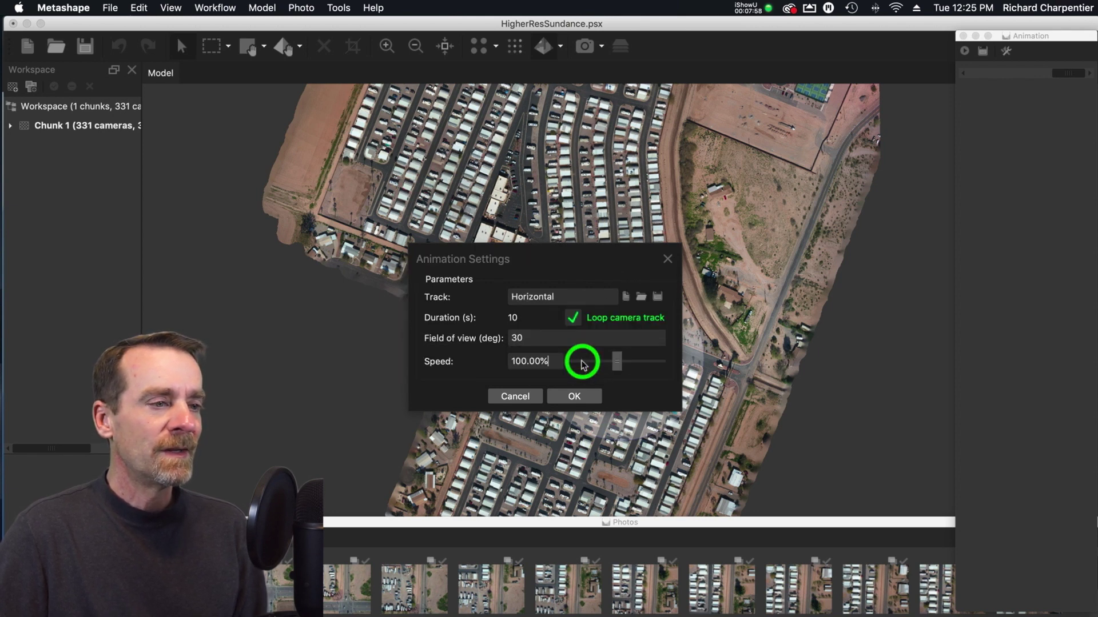
pyautogui.click(574, 397)
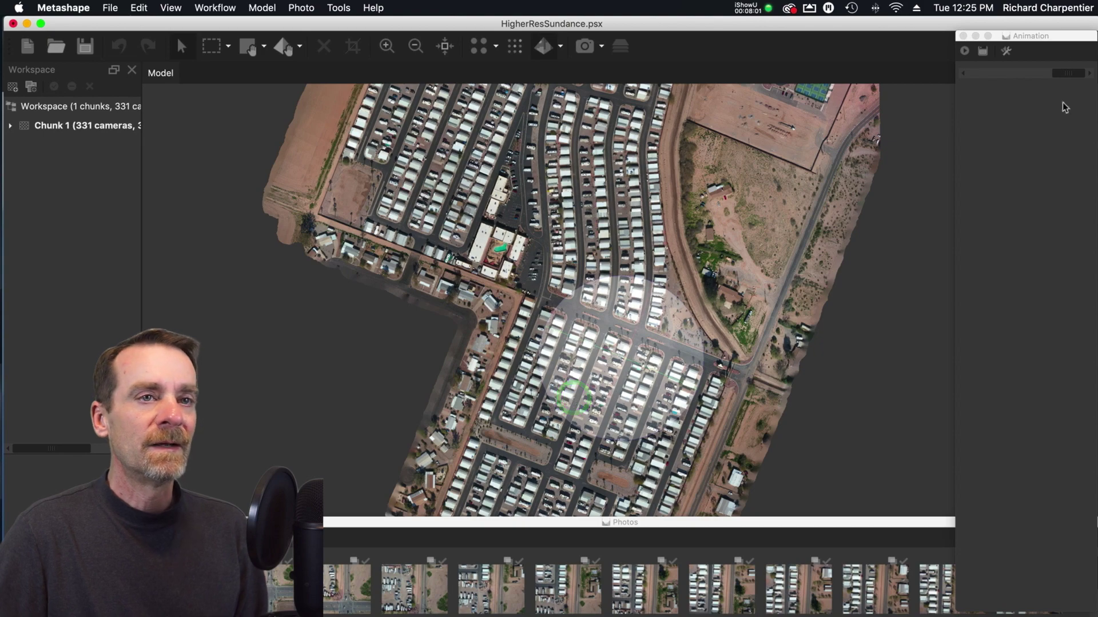
pyautogui.click(965, 53)
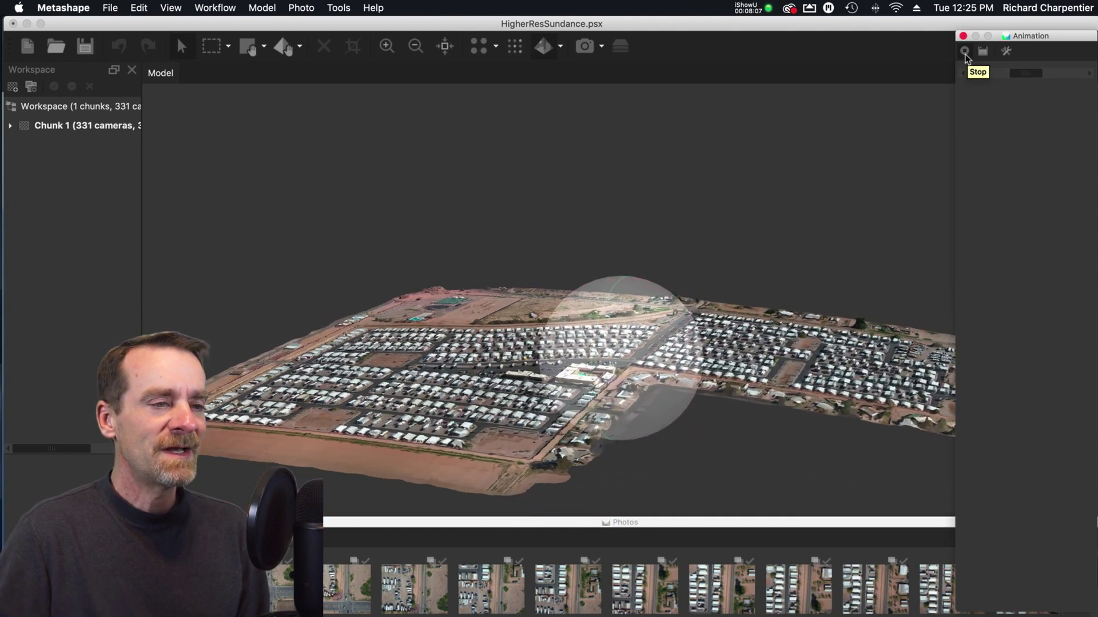
pyautogui.click(966, 51)
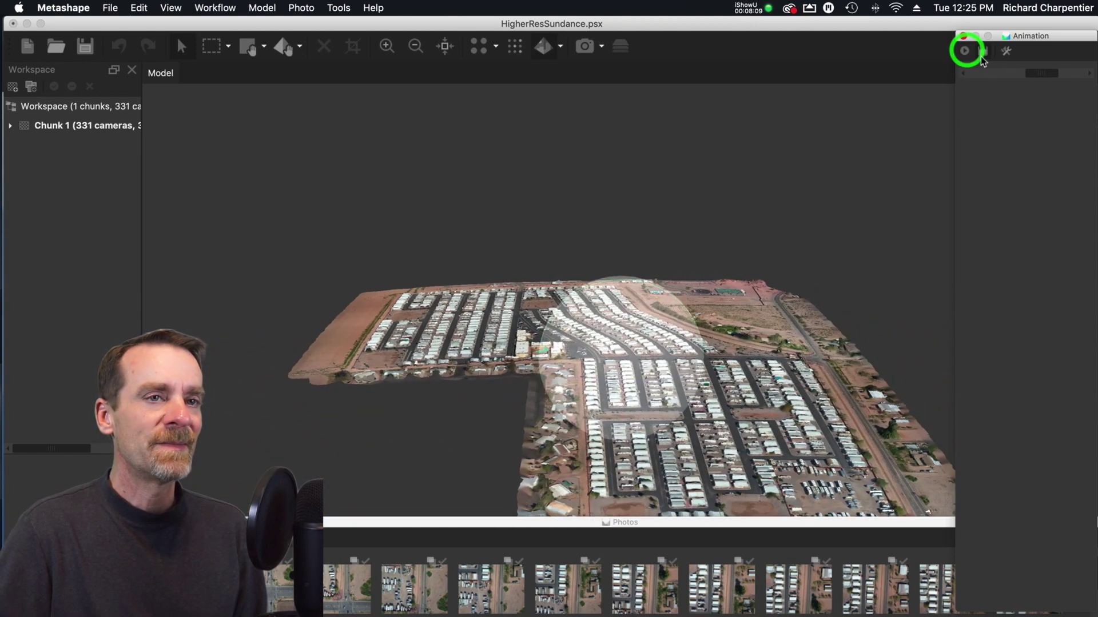
# Save the horizontal animation as an AVI named HorizOverMeta in the same folder as the first flight video
pyautogui.click(983, 52)
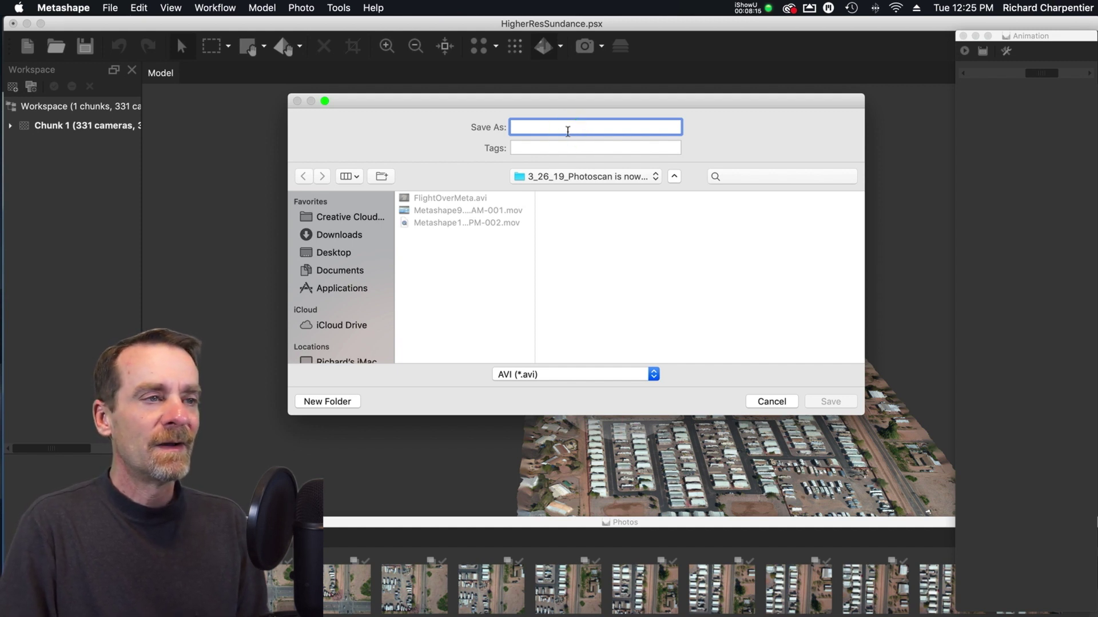
pyautogui.write('Horiz')
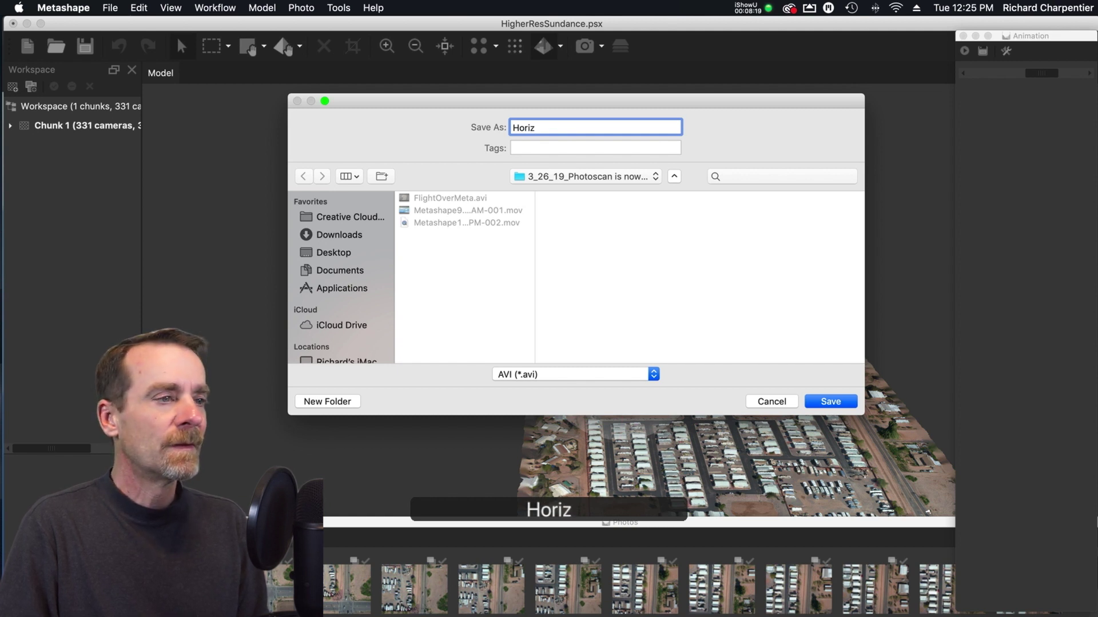
pyautogui.write('OverMeta')
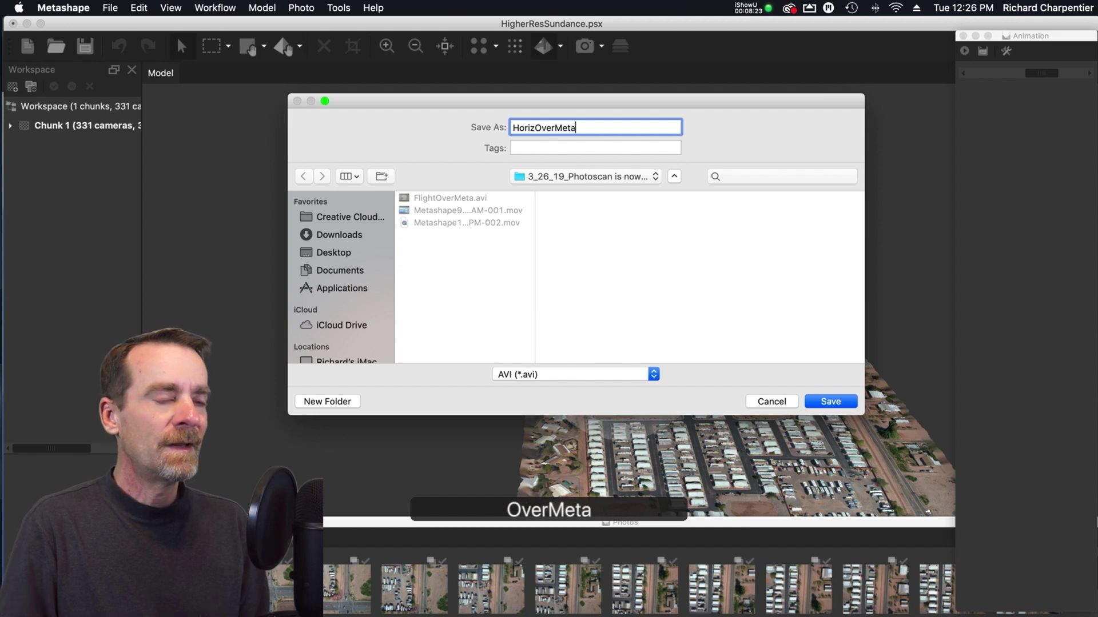
pyautogui.click(836, 402)
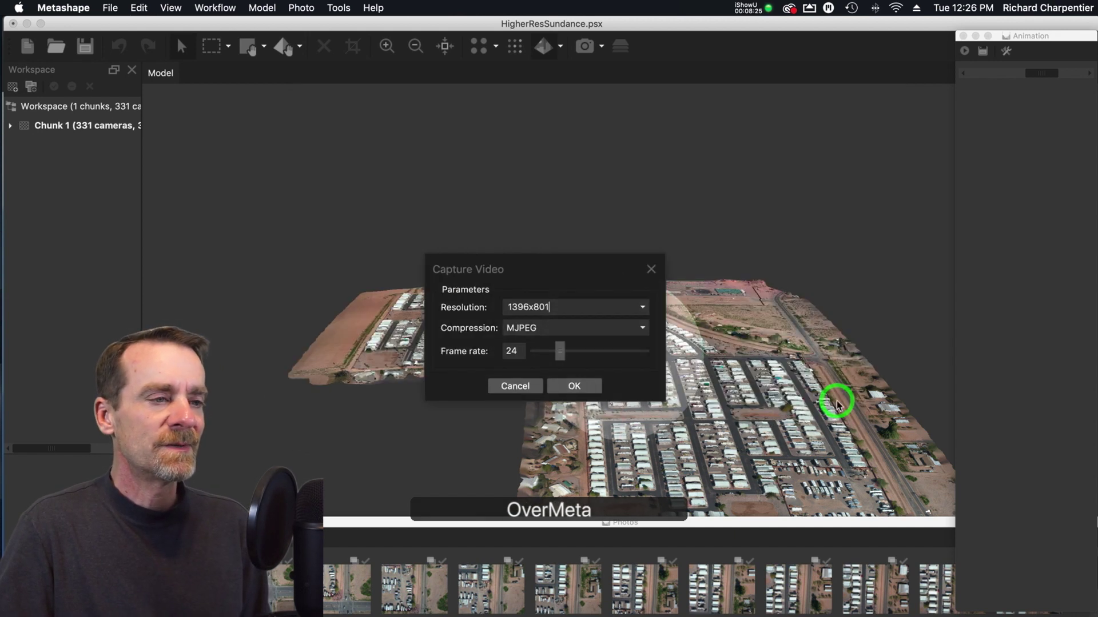
# Capture the horizontal flight video at 1920x1080 (16:9) resolution with MJPEG compression and a frame rate of 24
pyautogui.click(643, 309)
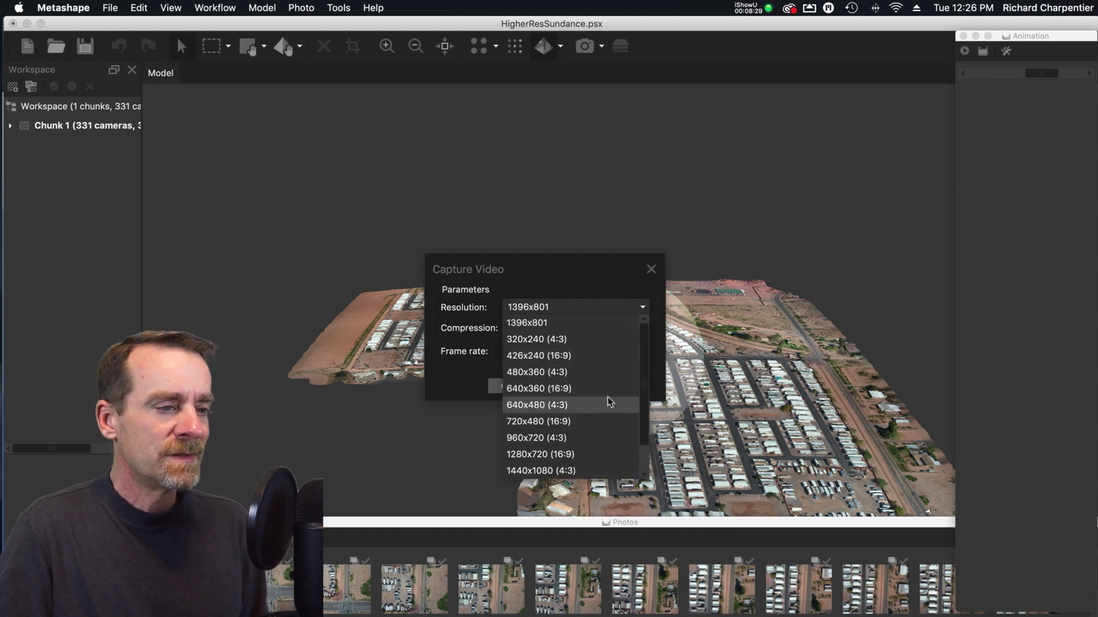
pyautogui.scroll(-1, 599, 440)
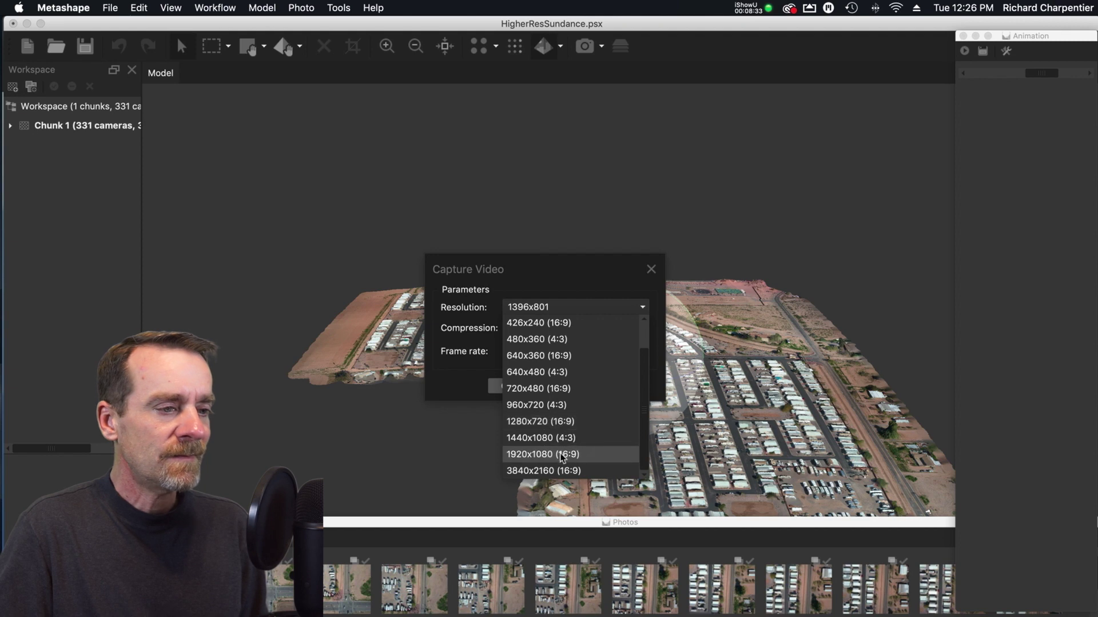
pyautogui.click(560, 455)
pyautogui.click(562, 384)
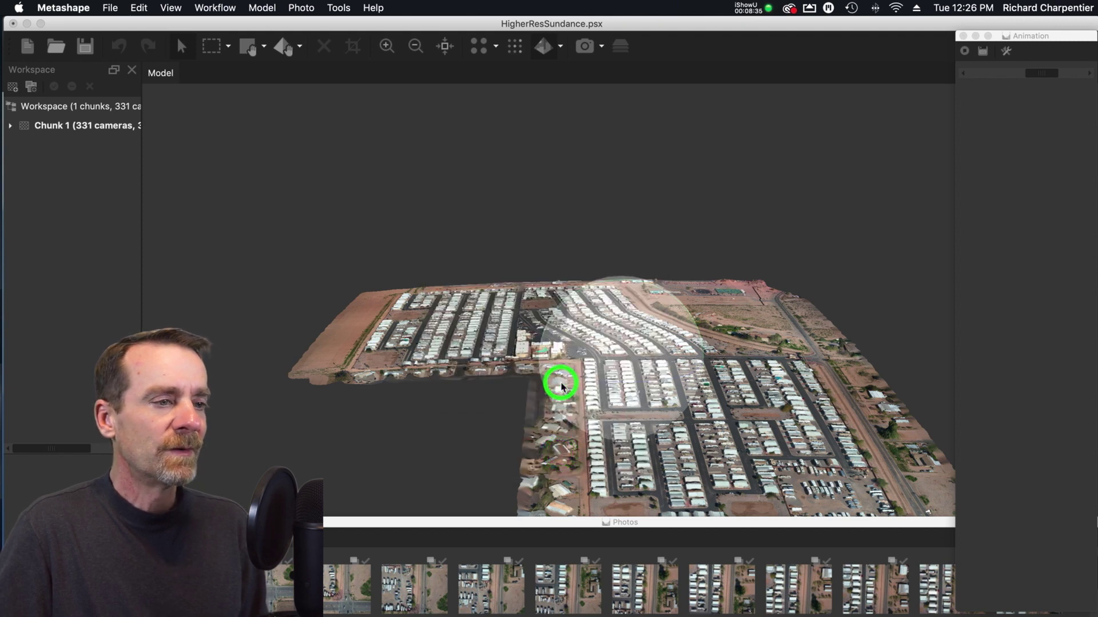